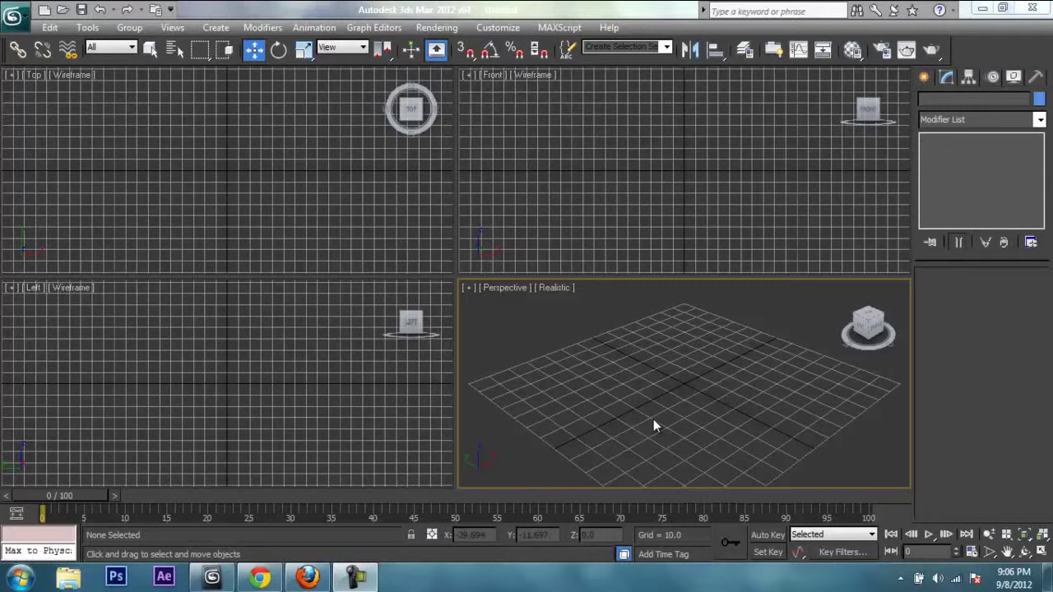
- Maximize the Perspective viewport and ready the Line spline tool with Smooth drag type
key("alt+w")
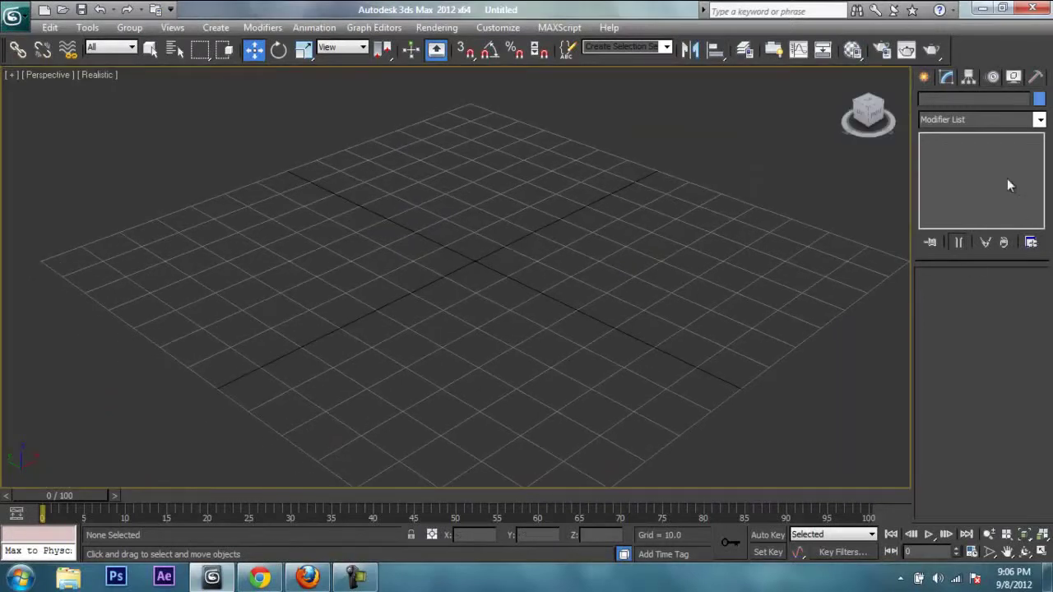
left_click(926, 80)
left_click(948, 102)
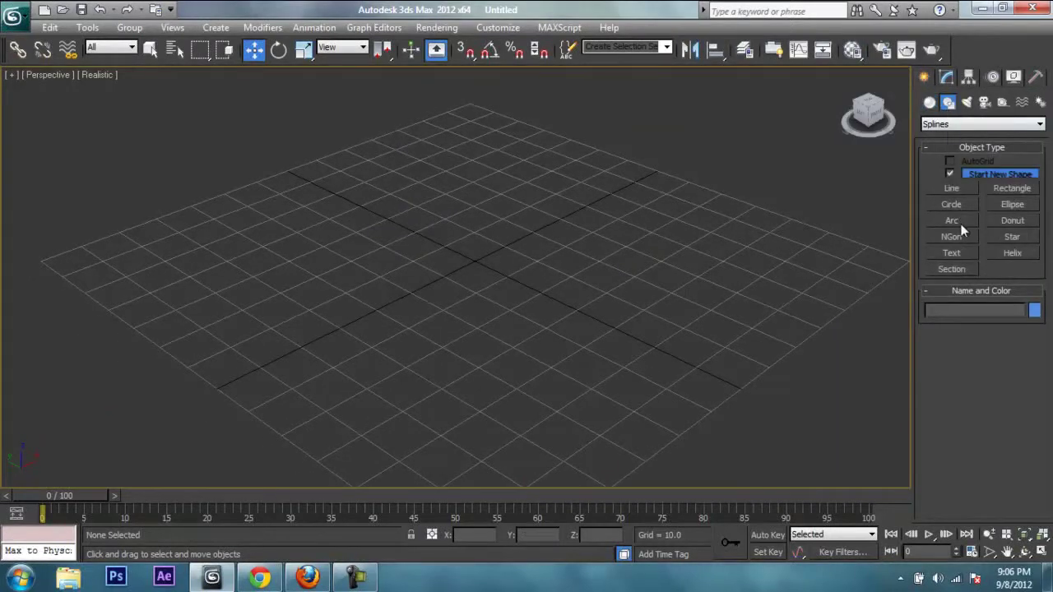
left_click(952, 188)
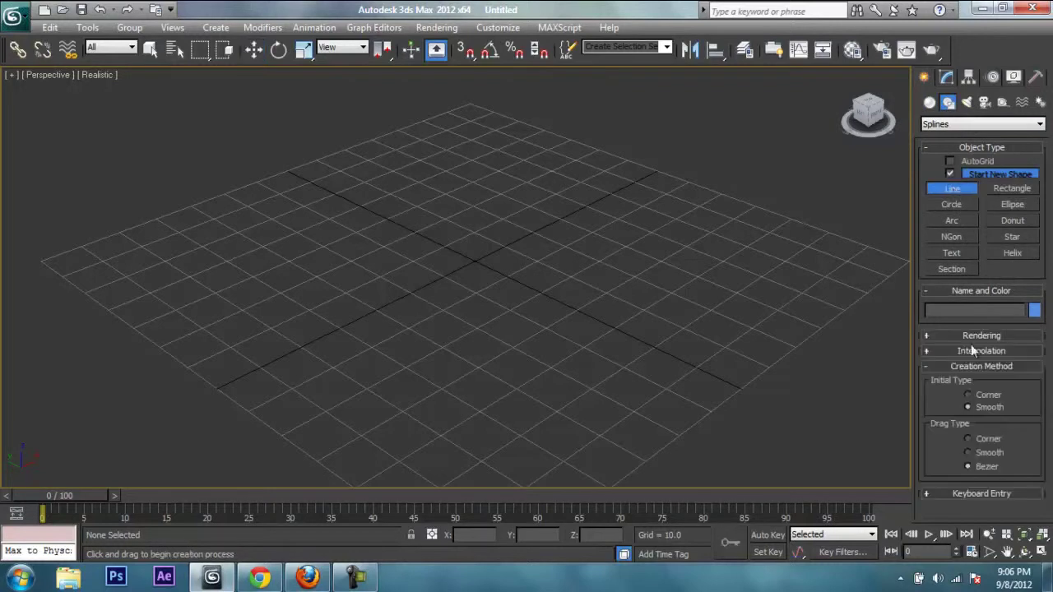
middle_click_drag(630, 397, 674, 384, "alt")
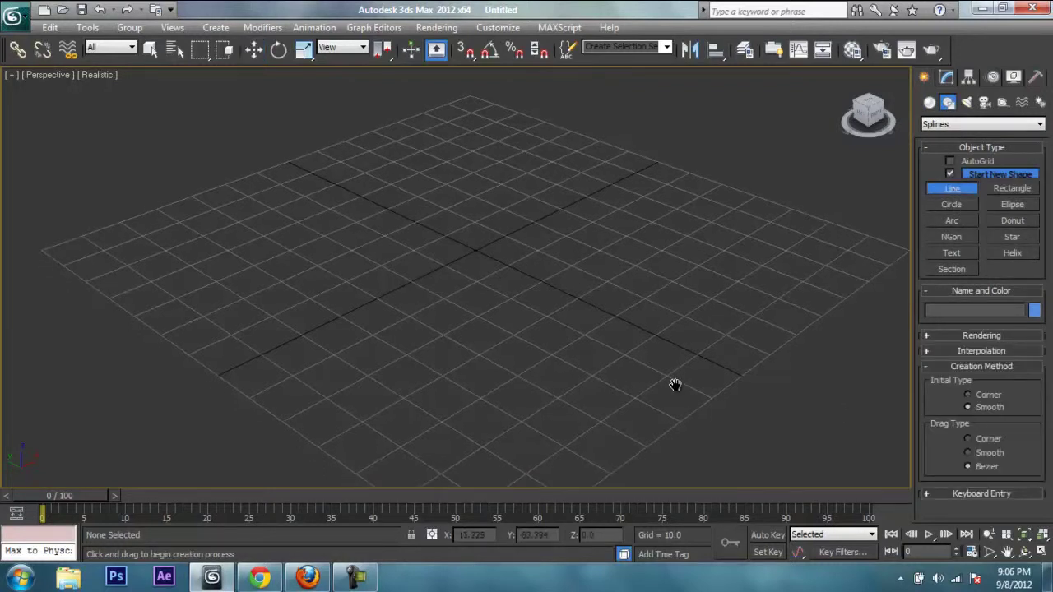
left_click(987, 453)
scroll(485, 344, "down", 1)
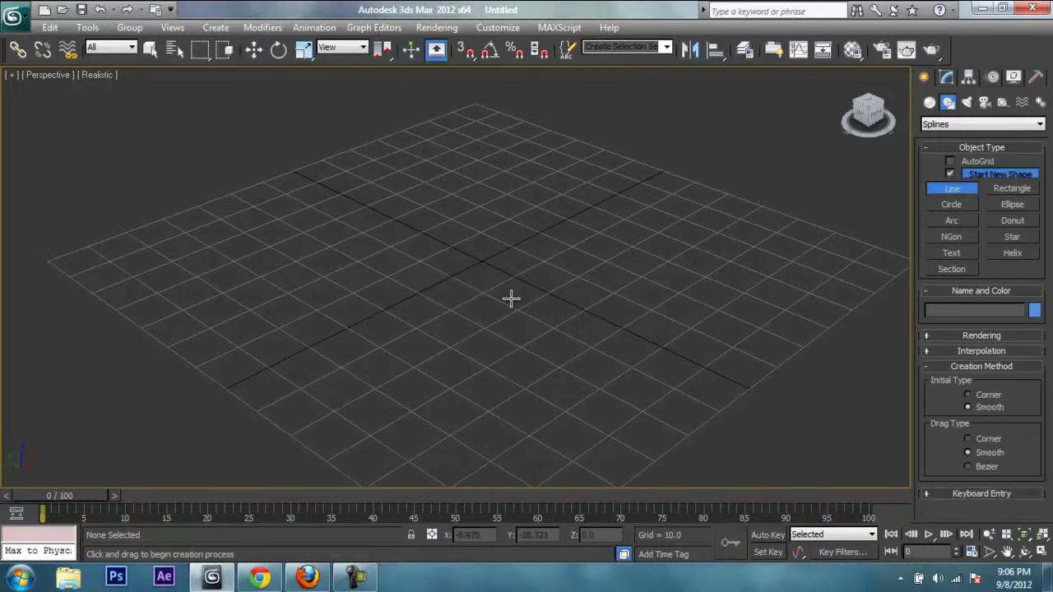
- Place six points for a smooth Line spline looping twice inward, then right-click to finish
left_click(511, 191)
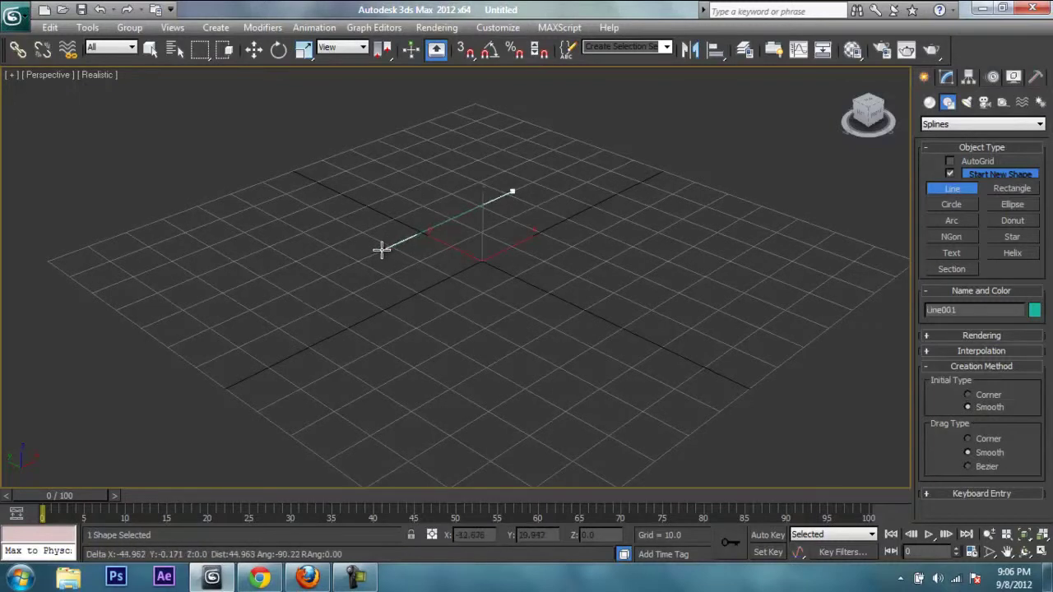
left_click(382, 250)
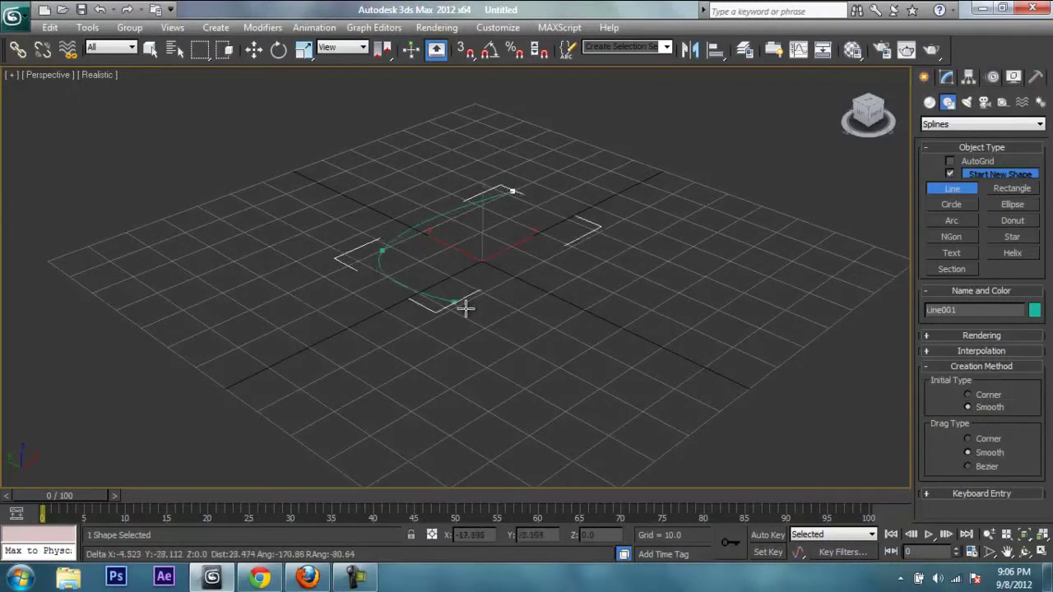
left_click(514, 322)
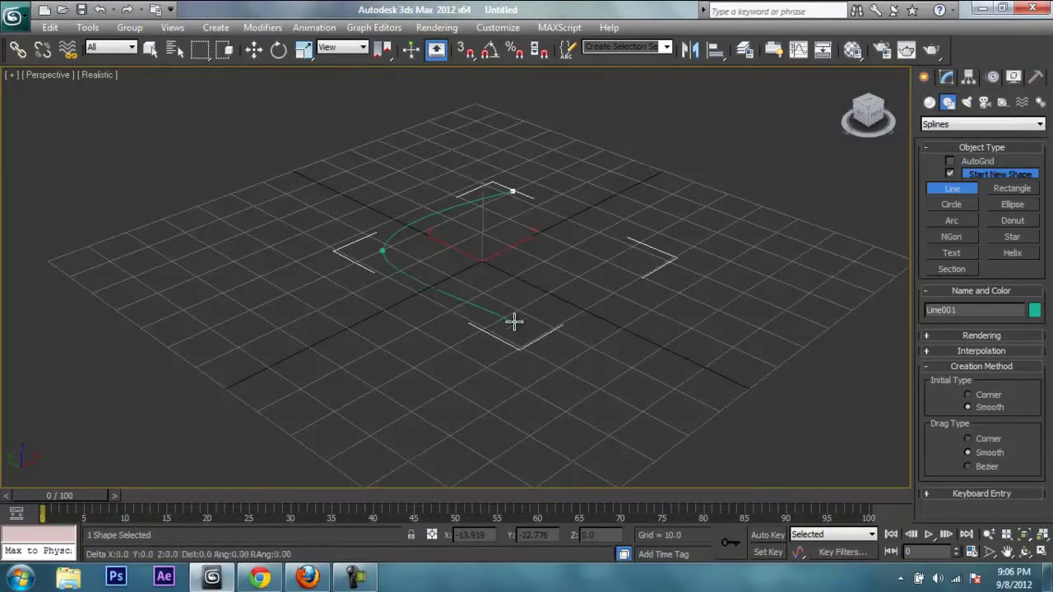
left_click(631, 253)
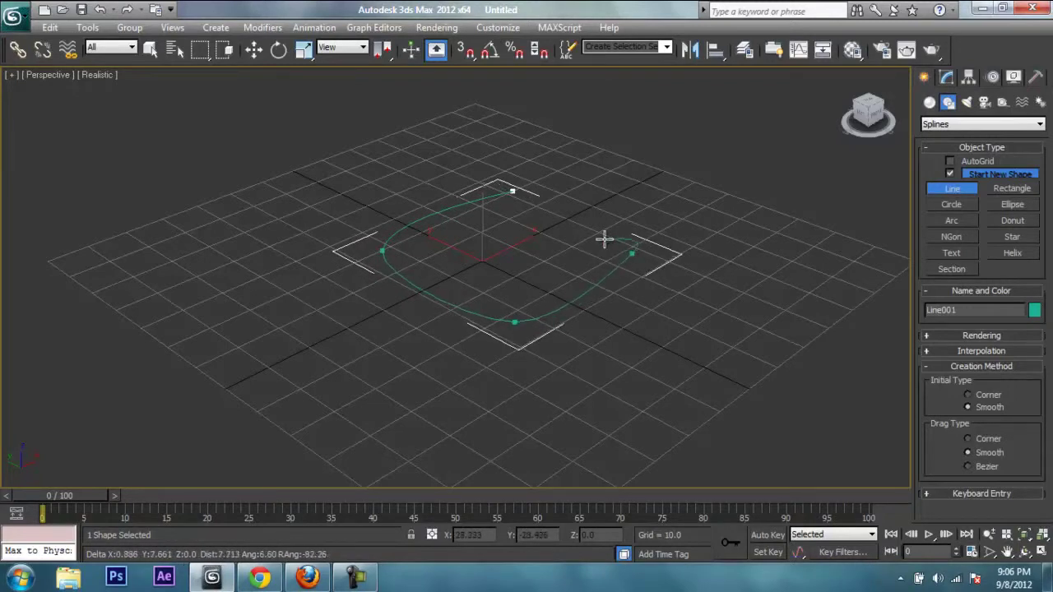
left_click(516, 203)
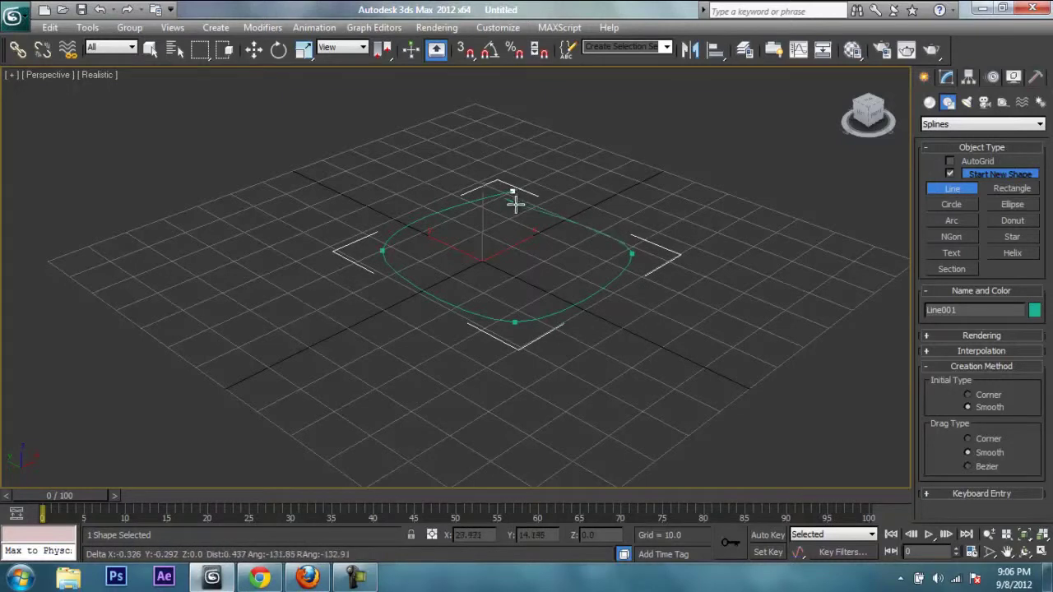
left_click(423, 252)
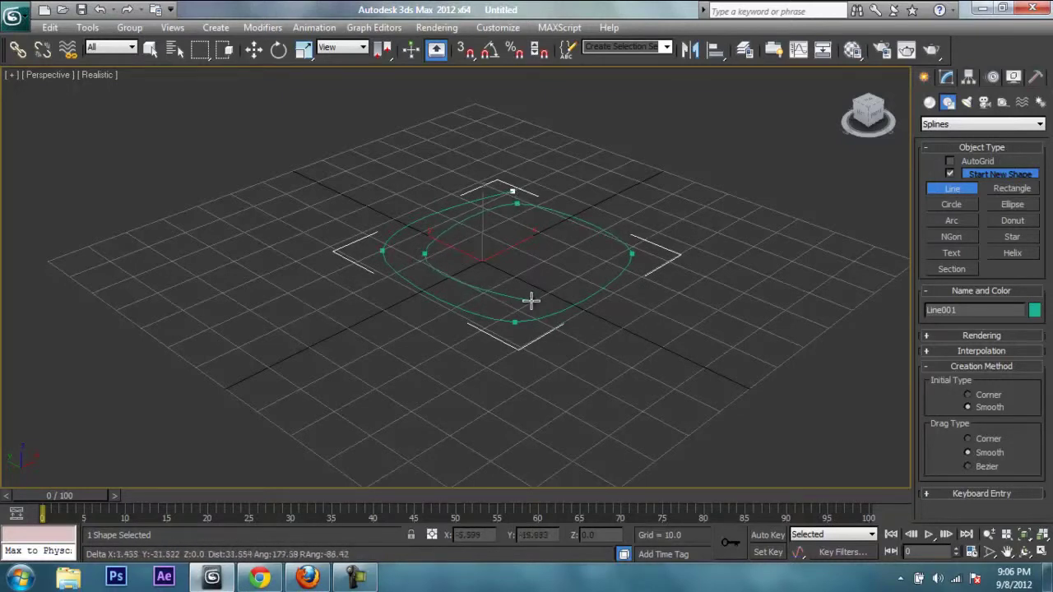
right_click(582, 323)
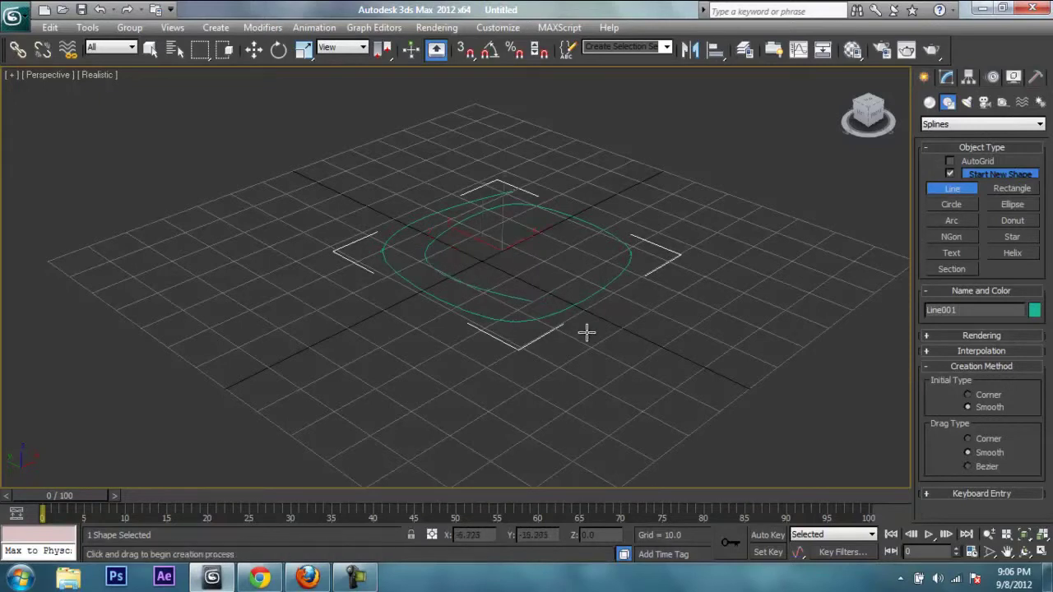
mouse_move(566, 321)
middle_mouse_down("alt")
mouse_move(616, 437)
mouse_move(677, 433)
mouse_move(579, 325)
mouse_move(675, 315)
middle_mouse_up("alt")
- Enter Vertex mode on Line001 and try raising one vertex, then undo that move
middle_click_drag(576, 283, 584, 293)
key("w")
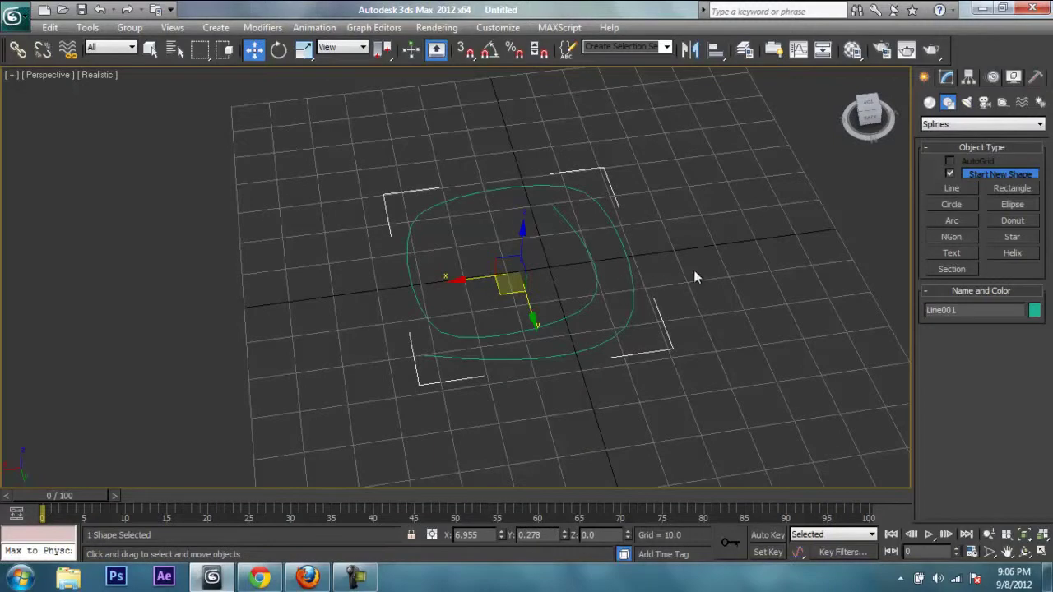
left_click(947, 77)
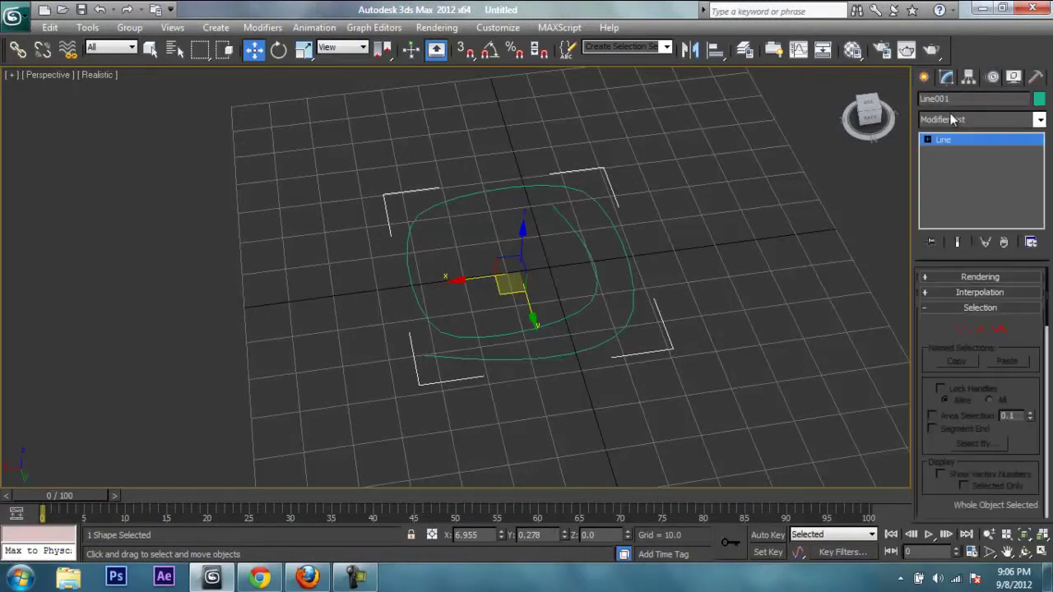
left_click(959, 331)
left_click(547, 206)
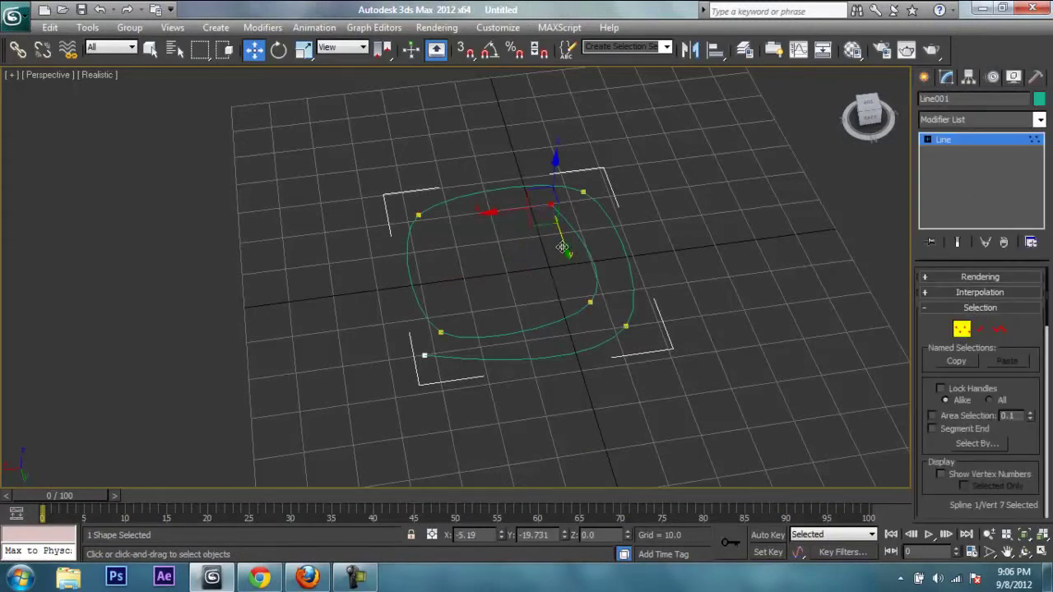
mouse_move(577, 278)
middle_mouse_down("alt")
mouse_move(552, 300)
mouse_move(599, 301)
middle_mouse_up("alt")
left_click(609, 292)
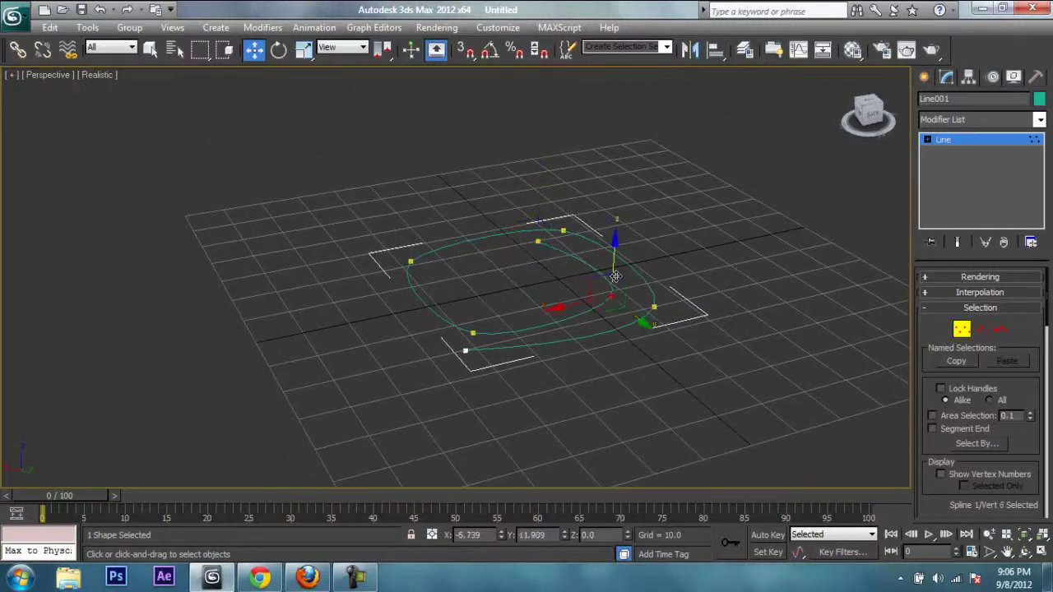
left_click_drag(612, 258, 613, 176)
middle_click_drag(613, 176, 601, 260, "alt")
key("ctrl+z")
- Select two vertices, lift them up along Z, then leave Vertex mode
left_click(496, 248, "ctrl")
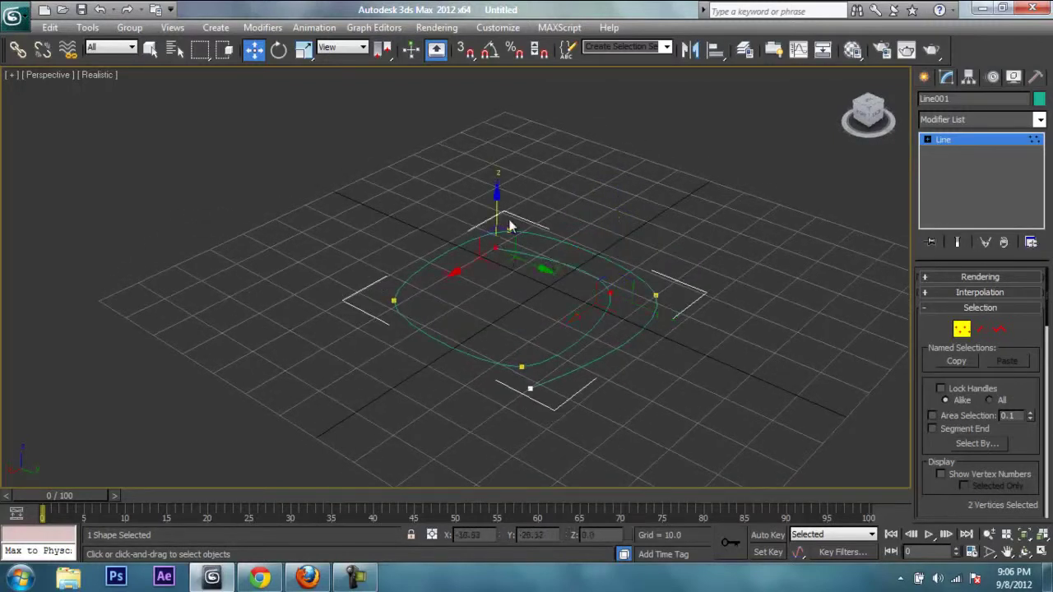
left_click_drag(500, 212, 500, 174)
mouse_move(500, 174)
middle_mouse_down("alt")
mouse_move(549, 319)
mouse_move(399, 290)
mouse_move(280, 309)
mouse_move(517, 246)
middle_mouse_up("alt")
left_click_drag(559, 208, 578, 169)
mouse_move(578, 168)
middle_mouse_down("alt")
mouse_move(705, 159)
mouse_move(647, 157)
middle_mouse_up("alt")
left_click(738, 148)
mouse_move(738, 149)
middle_mouse_down("alt")
mouse_move(701, 148)
mouse_move(557, 214)
mouse_move(493, 190)
mouse_move(470, 153)
mouse_move(479, 193)
middle_mouse_up("alt")
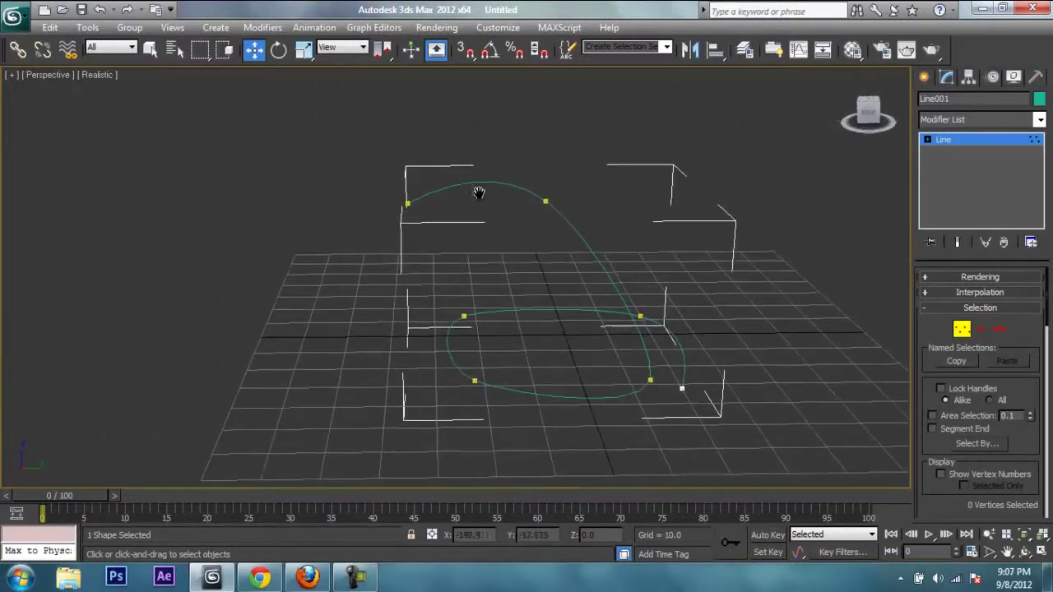
left_click(962, 329)
mouse_move(740, 290)
middle_mouse_down("alt")
mouse_move(682, 359)
mouse_move(632, 376)
mouse_move(746, 365)
mouse_move(837, 334)
middle_mouse_up("alt")
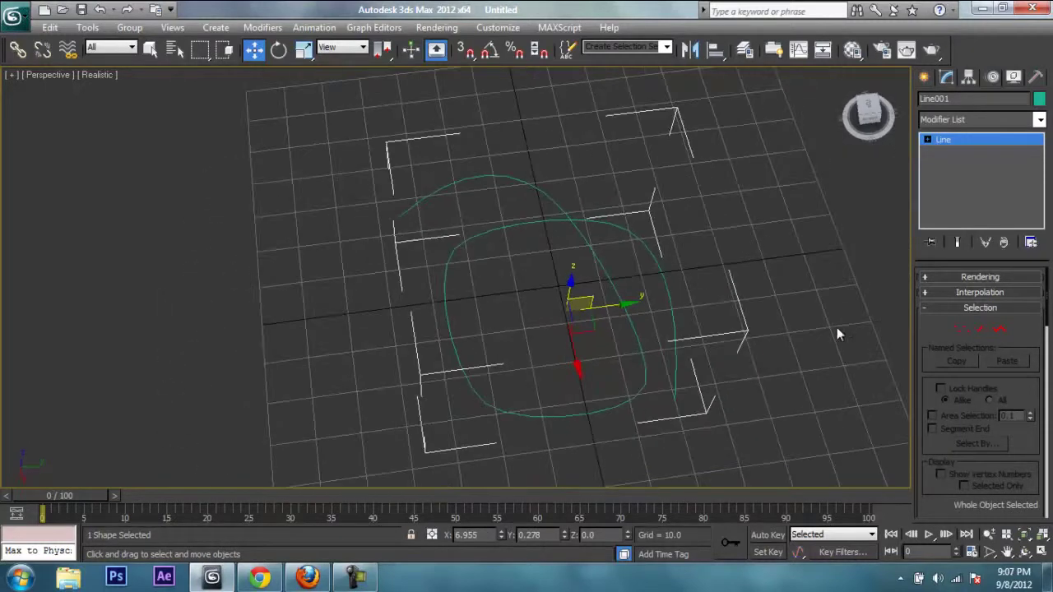
- Back in Vertex mode, raise a vertex near the line's end along Z
left_click(963, 329)
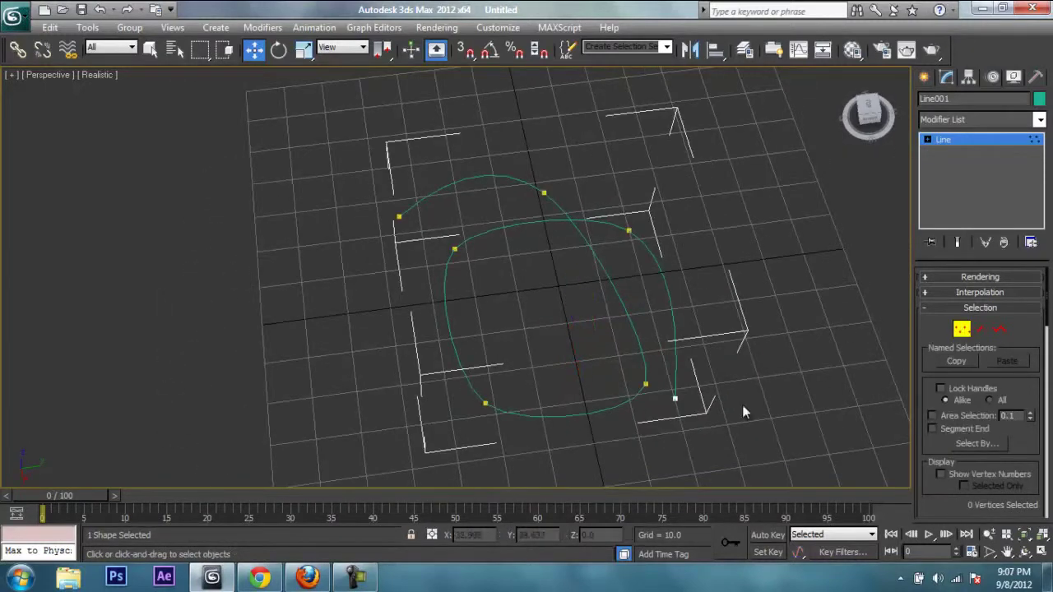
left_click(647, 382)
left_click_drag(656, 439, 659, 387)
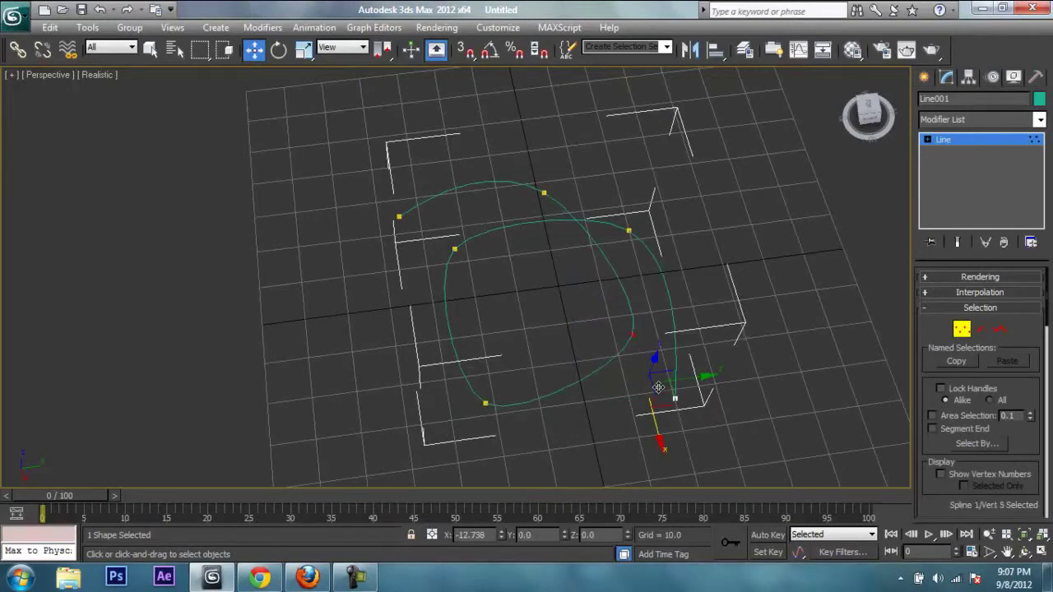
mouse_move(659, 388)
middle_mouse_down("alt")
mouse_move(505, 381)
mouse_move(536, 350)
mouse_move(551, 375)
middle_mouse_up("alt")
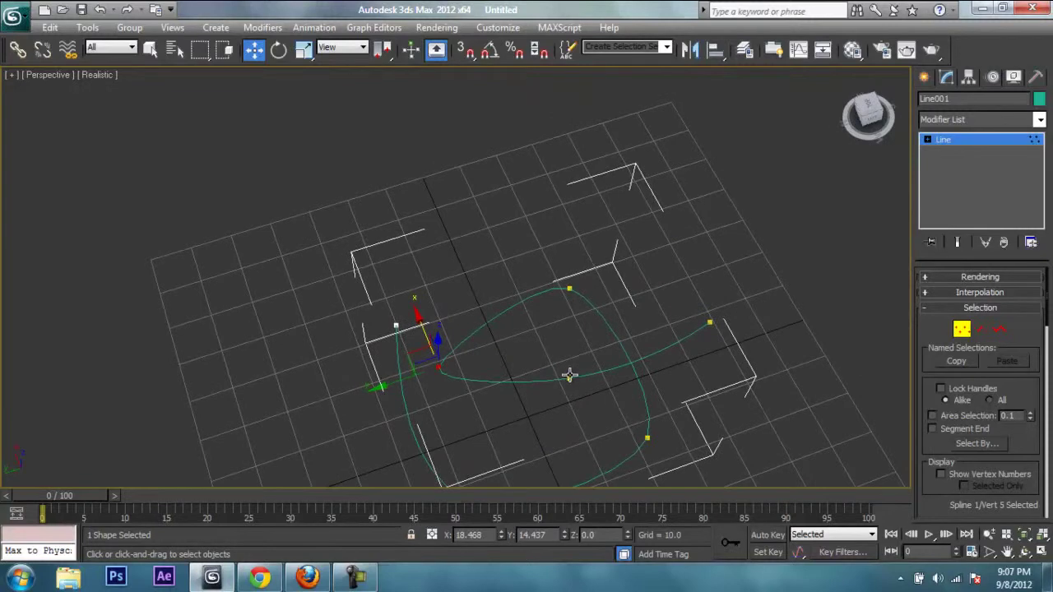
mouse_move(459, 368)
middle_mouse_down("alt")
mouse_move(472, 345)
mouse_move(576, 301)
mouse_move(619, 312)
middle_mouse_up("alt")
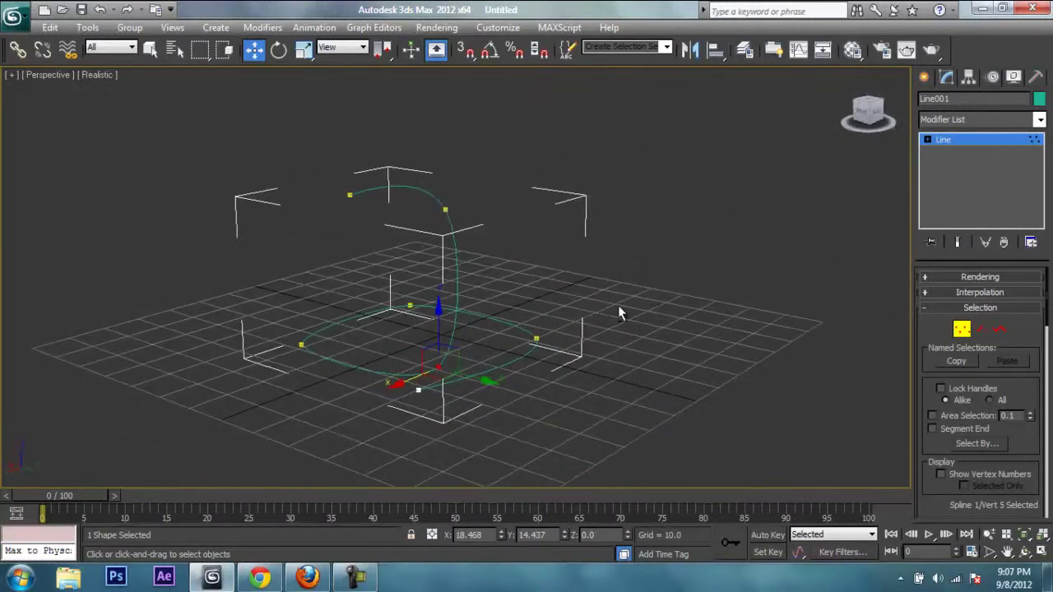
left_click_drag(447, 337, 424, 213)
mouse_move(424, 213)
middle_mouse_down("alt")
mouse_move(632, 324)
mouse_move(627, 343)
mouse_move(567, 360)
middle_mouse_up("alt")
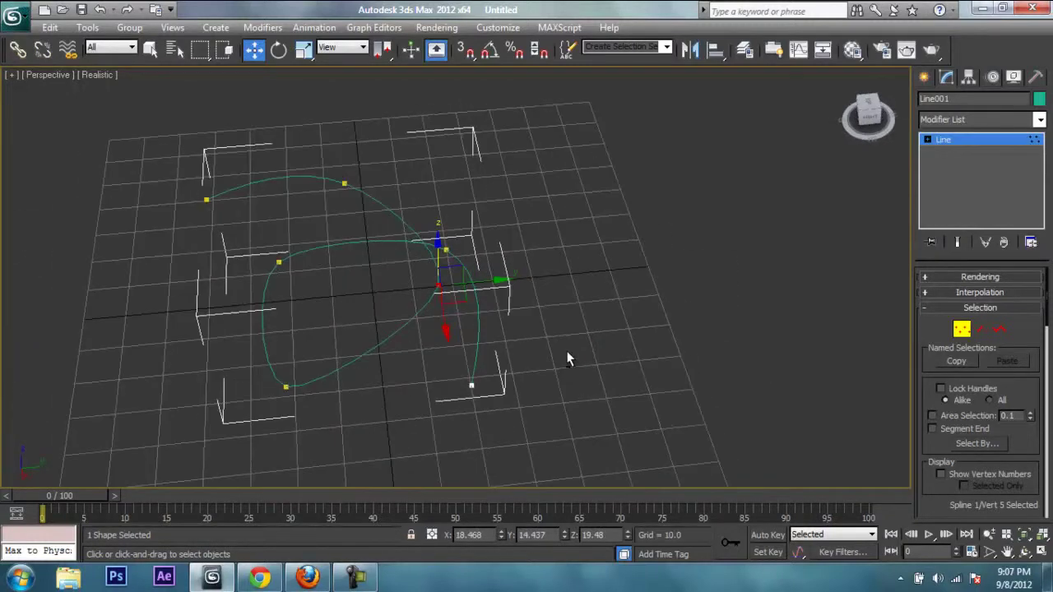
- Shift another vertex along Y and slide the top vertex left, then return to object level
left_click(347, 183)
left_click_drag(399, 182, 430, 182)
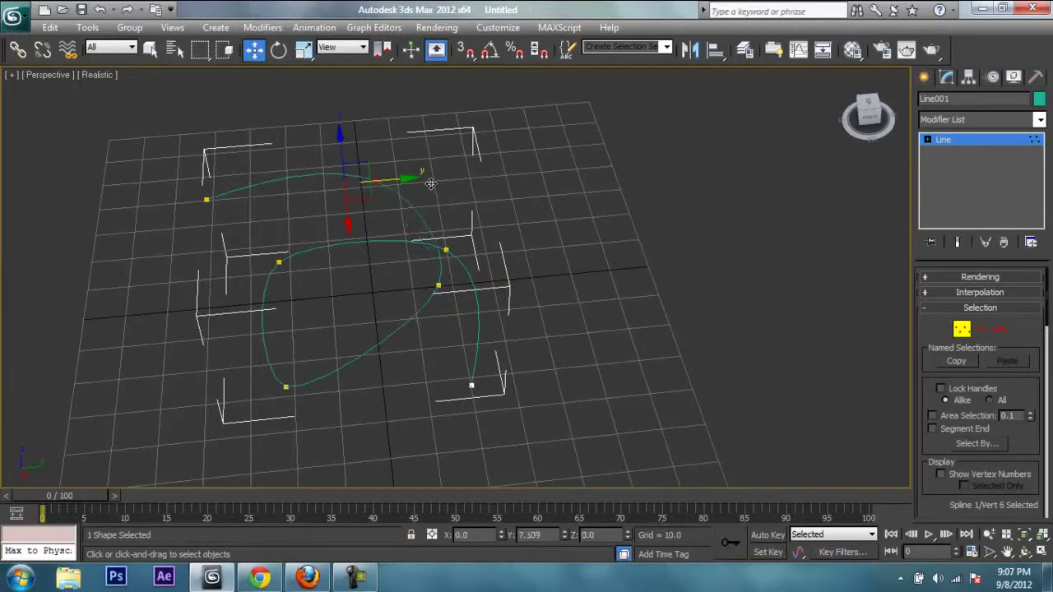
mouse_move(387, 260)
middle_mouse_down("alt")
mouse_move(536, 332)
mouse_move(568, 296)
mouse_move(644, 315)
mouse_move(667, 271)
mouse_move(656, 264)
mouse_move(665, 266)
mouse_move(566, 191)
middle_mouse_up("alt")
left_click(551, 175)
left_click_drag(506, 188, 446, 185)
mouse_move(446, 184)
middle_mouse_down("alt")
mouse_move(453, 294)
mouse_move(494, 312)
middle_mouse_up("alt")
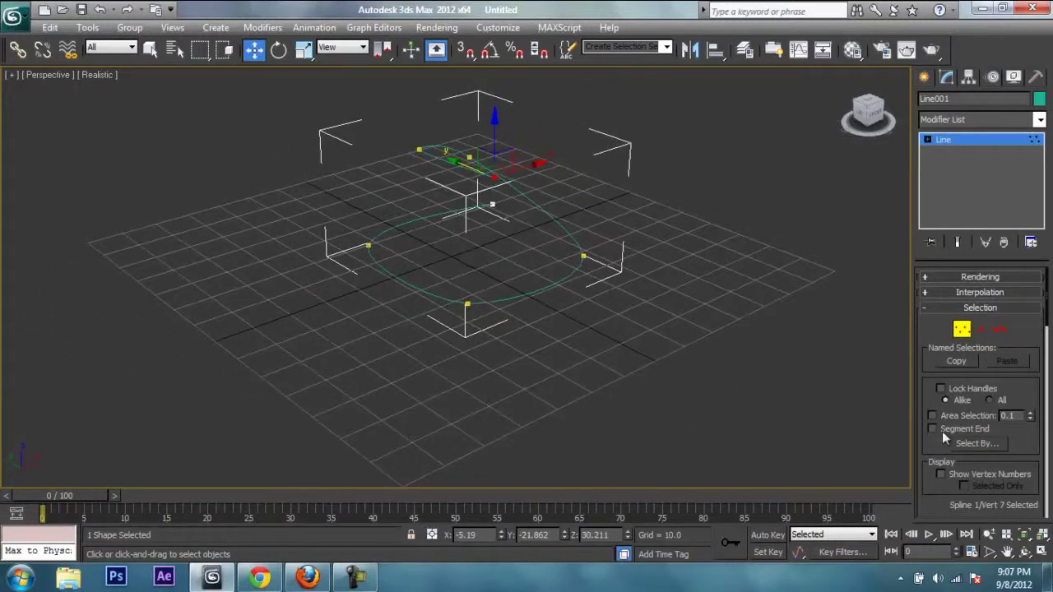
left_click(961, 329)
mouse_move(576, 312)
middle_mouse_down("alt")
mouse_move(613, 331)
mouse_move(791, 266)
middle_mouse_up("alt")
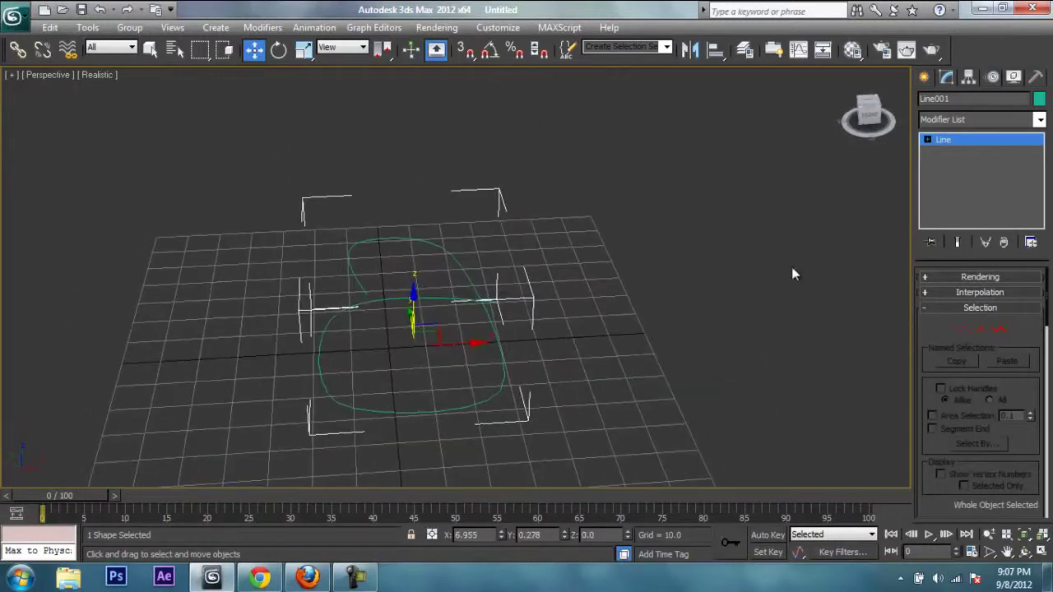
- Create a tall thin Cylinder with 80 height segments beside the spline
left_click(924, 80)
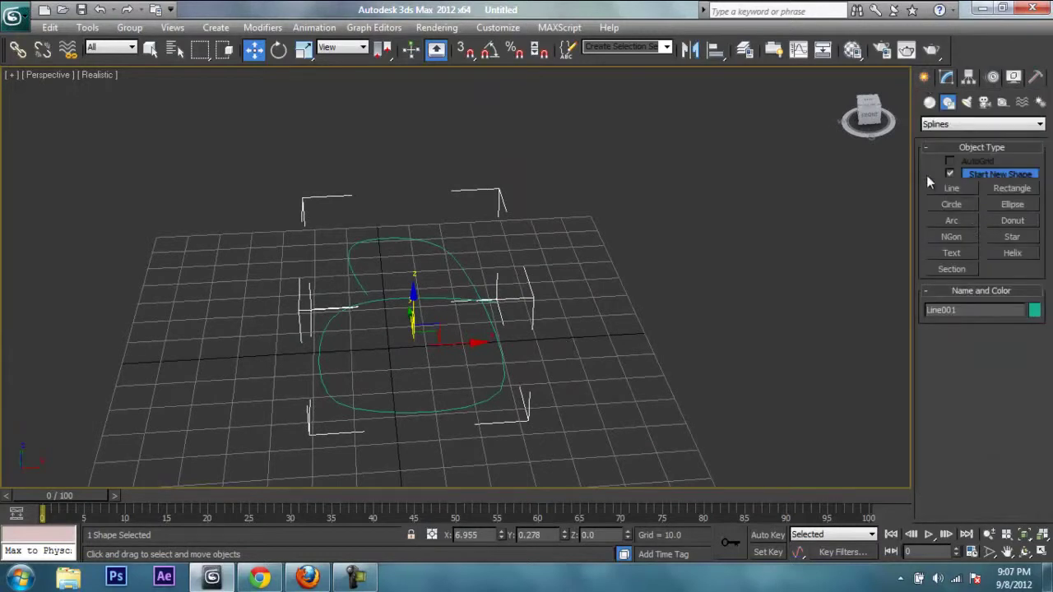
left_click(928, 102)
left_click(955, 208)
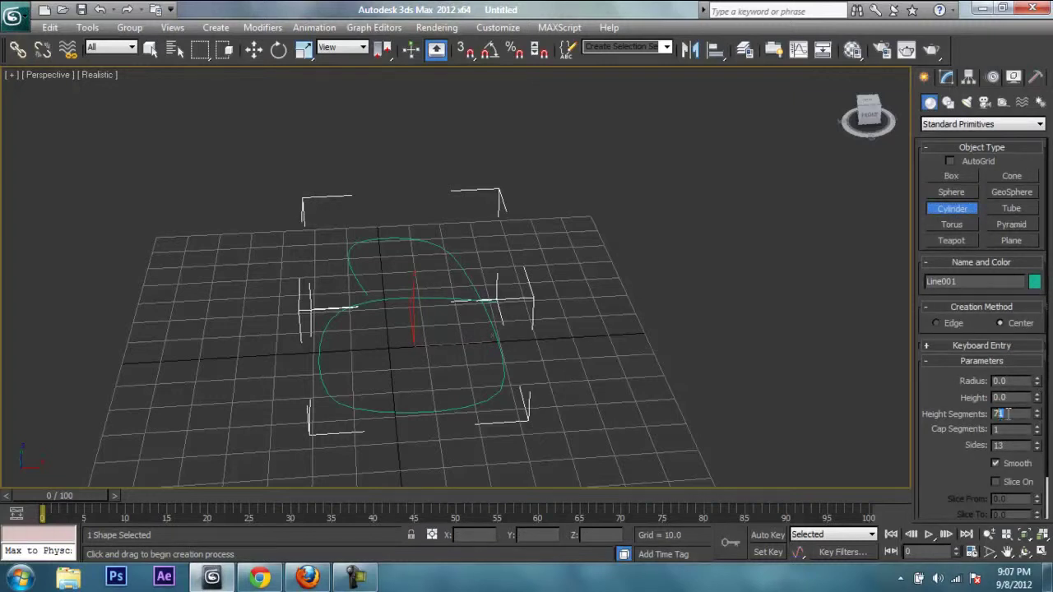
middle_click_drag(787, 365, 714, 357)
left_click_drag(593, 325, 594, 327)
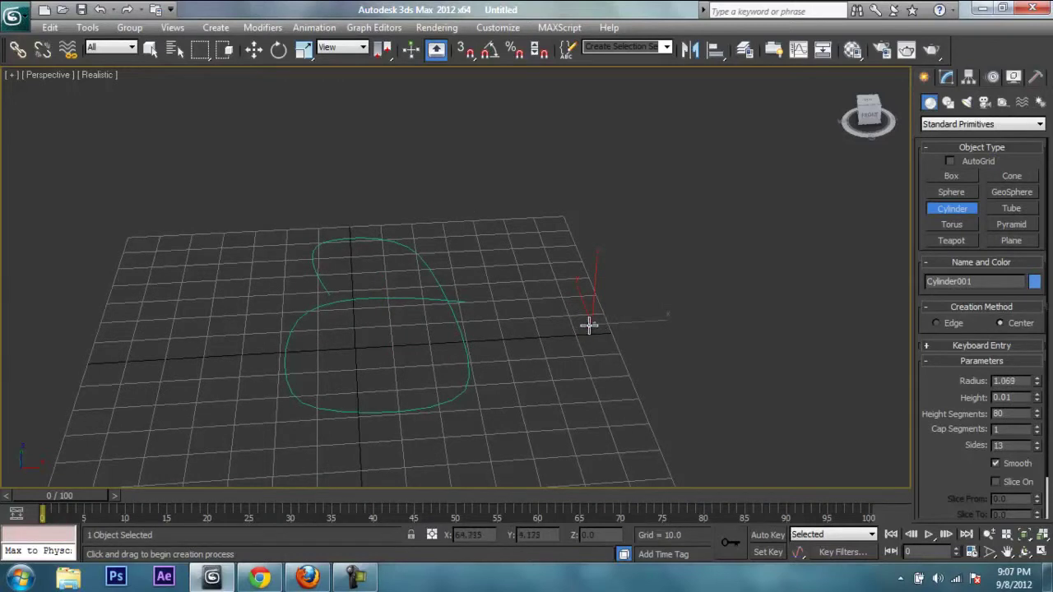
key("w")
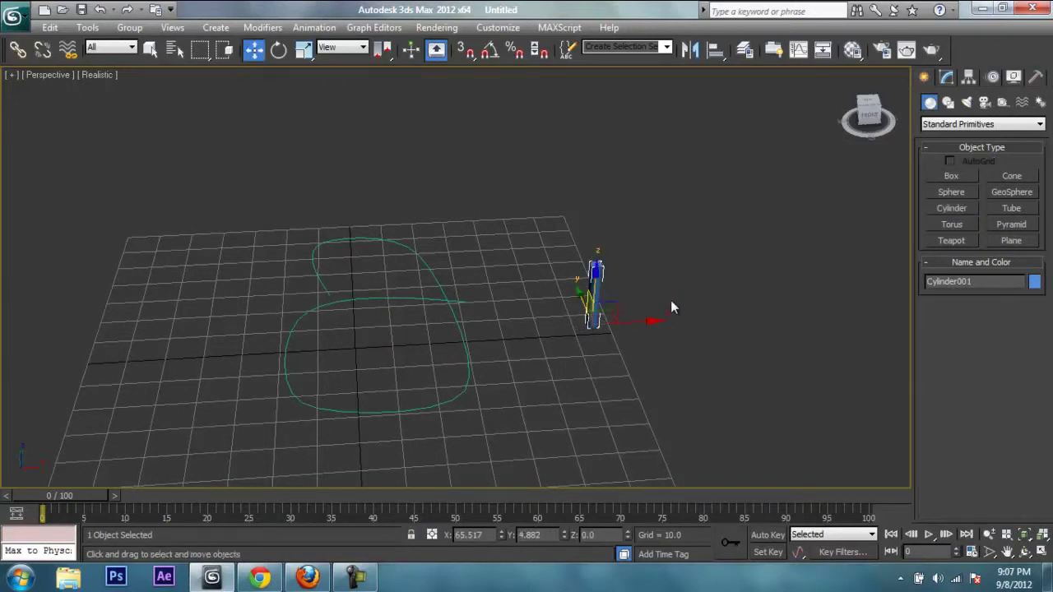
middle_click_drag(670, 301, 657, 303)
- Apply PathDeform (WSM) to the cylinder, pick Line001 as the path, and move it to the path
left_click(957, 78)
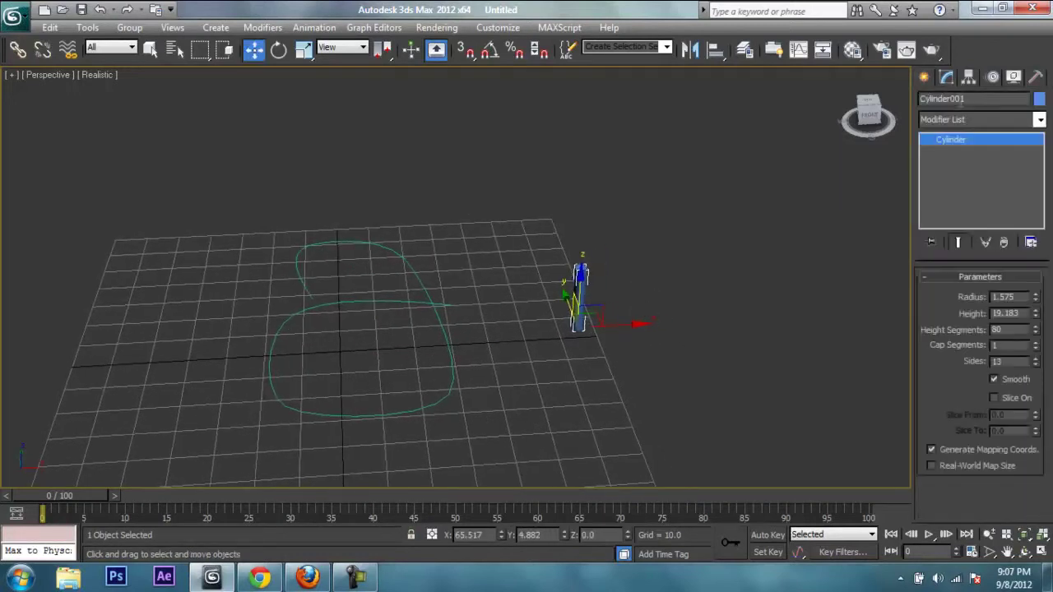
left_click(962, 114)
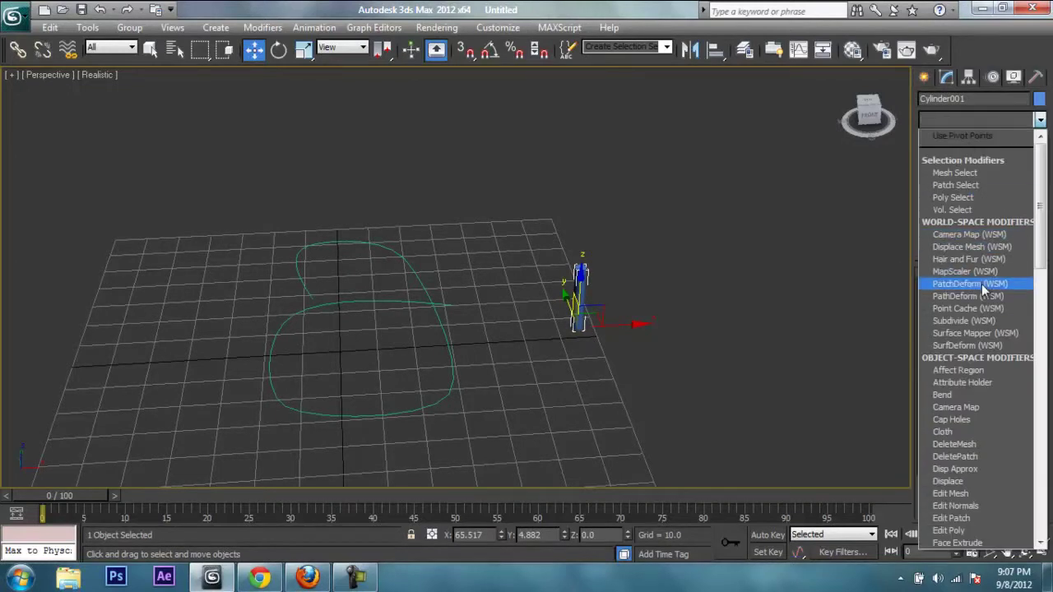
left_click(963, 298)
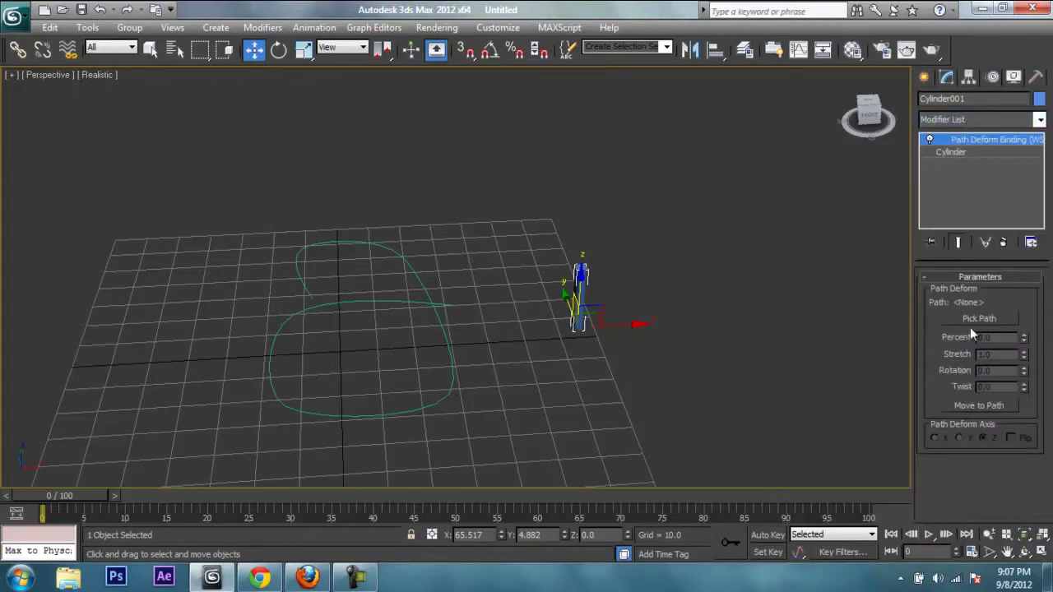
left_click(978, 318)
left_click(447, 351)
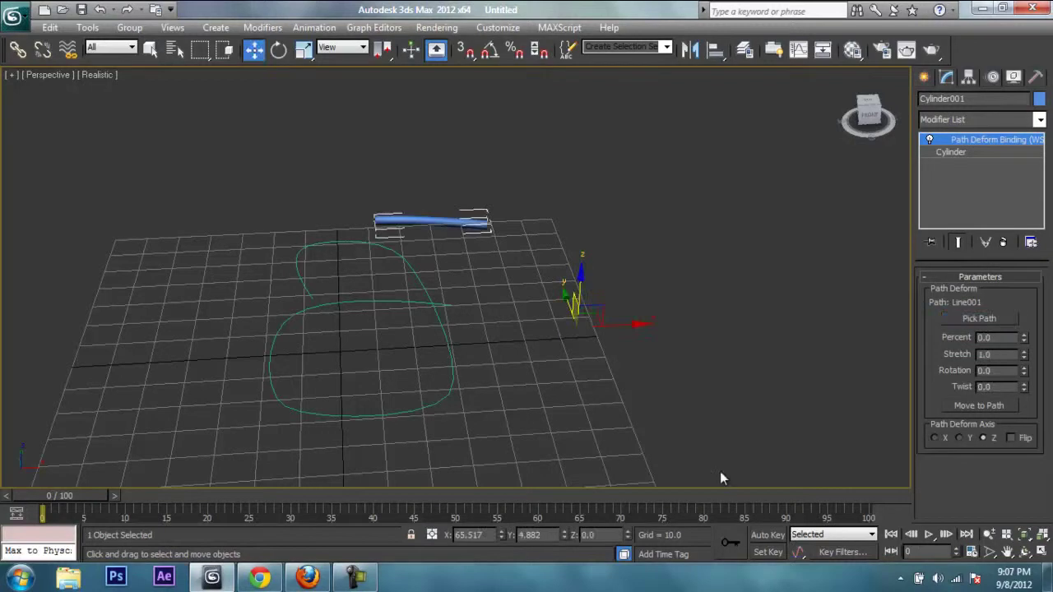
left_click(980, 406)
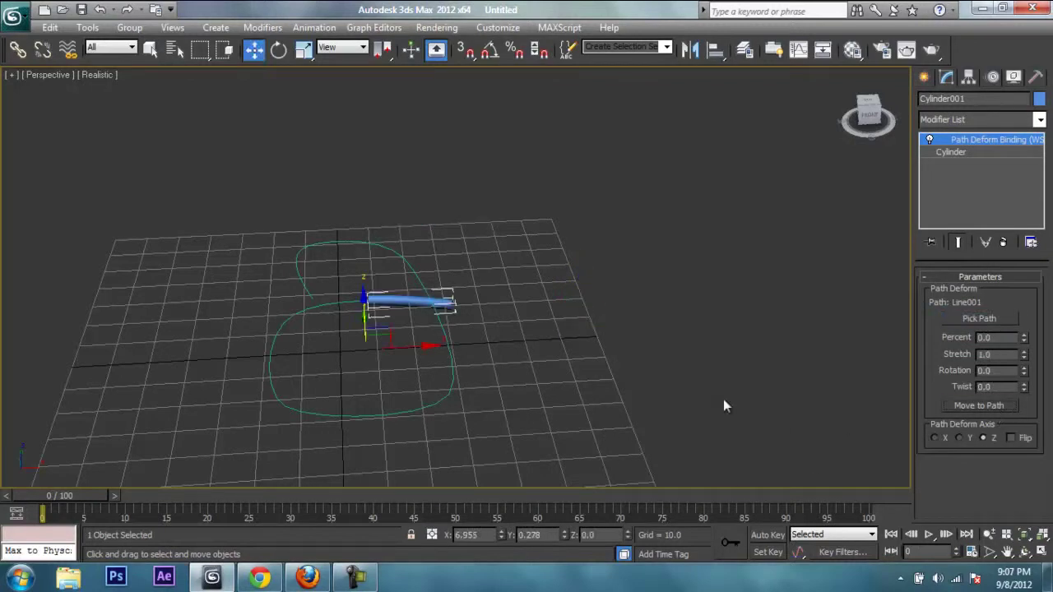
- Raise Path Deform Stretch to about 12.33, then set cylinder radius 0.882 and 102 height segments
left_click_drag(1024, 353, 1025, 296)
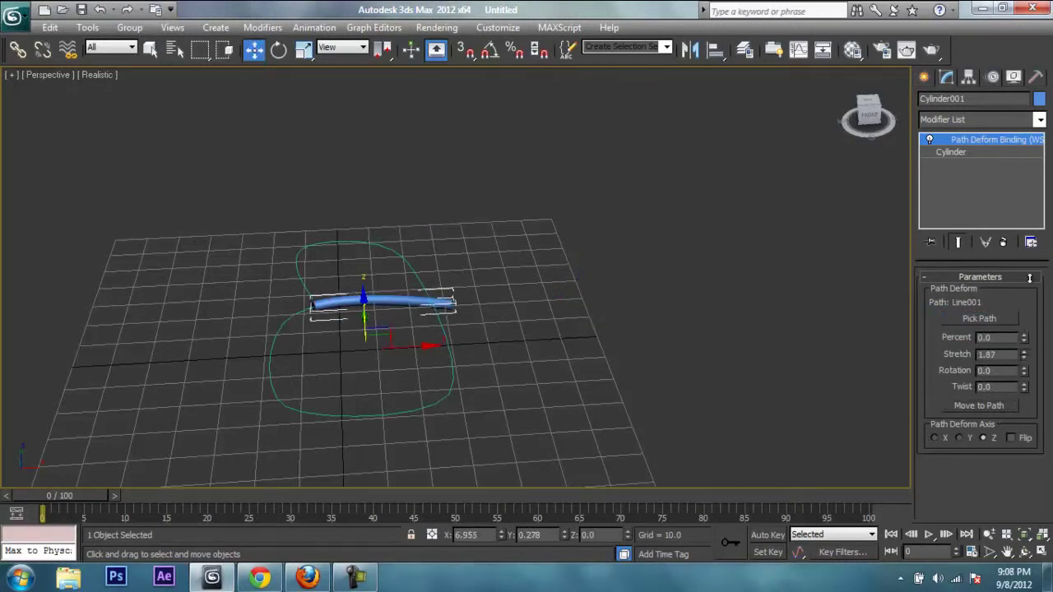
left_click_drag(960, 390, 897, 105)
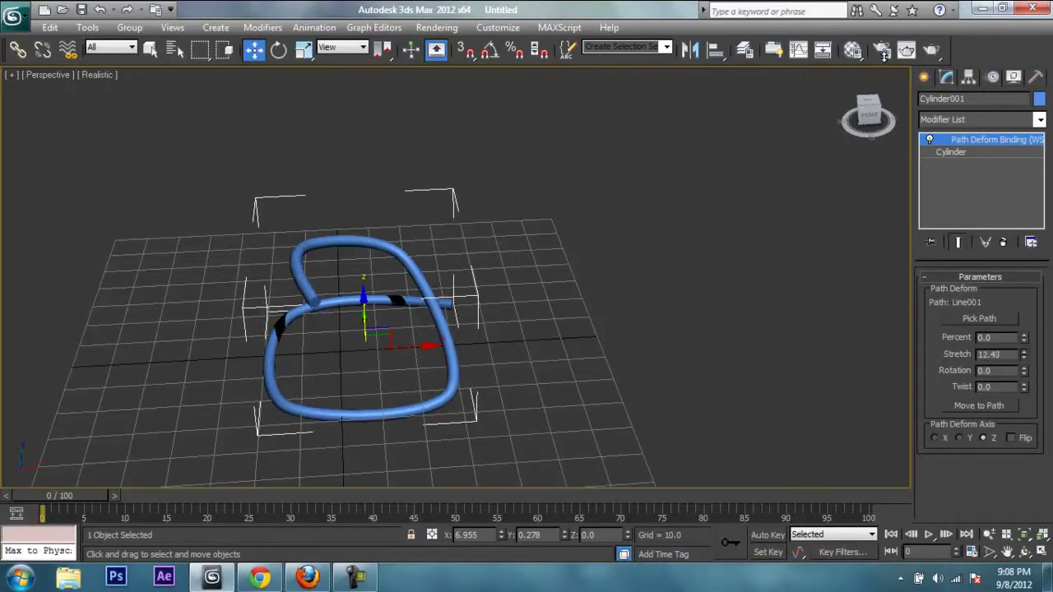
left_click(953, 152)
left_click_drag(1037, 317, 1036, 315)
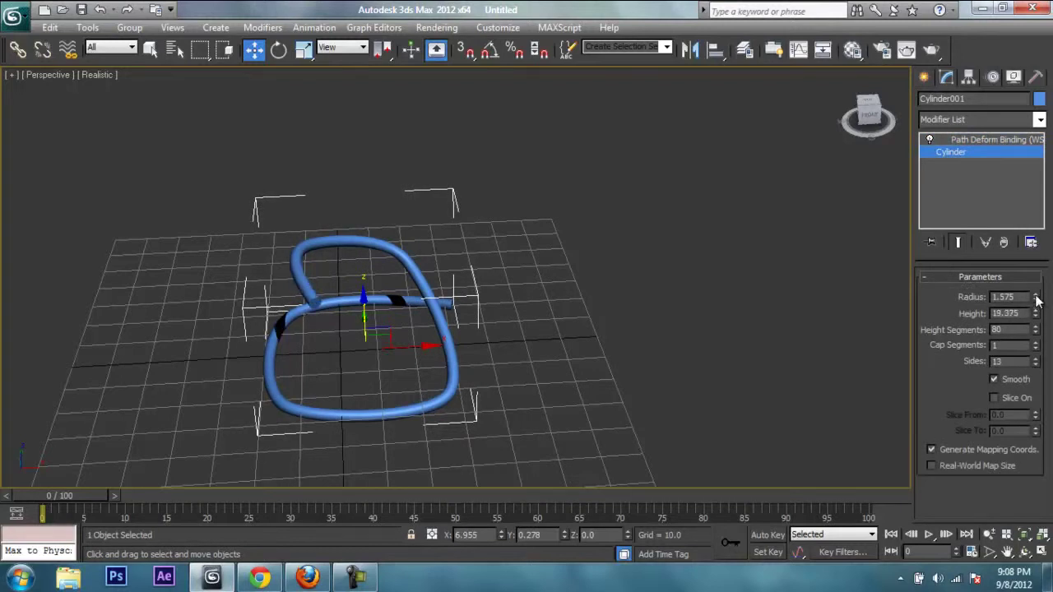
left_click_drag(1035, 298, 1040, 328)
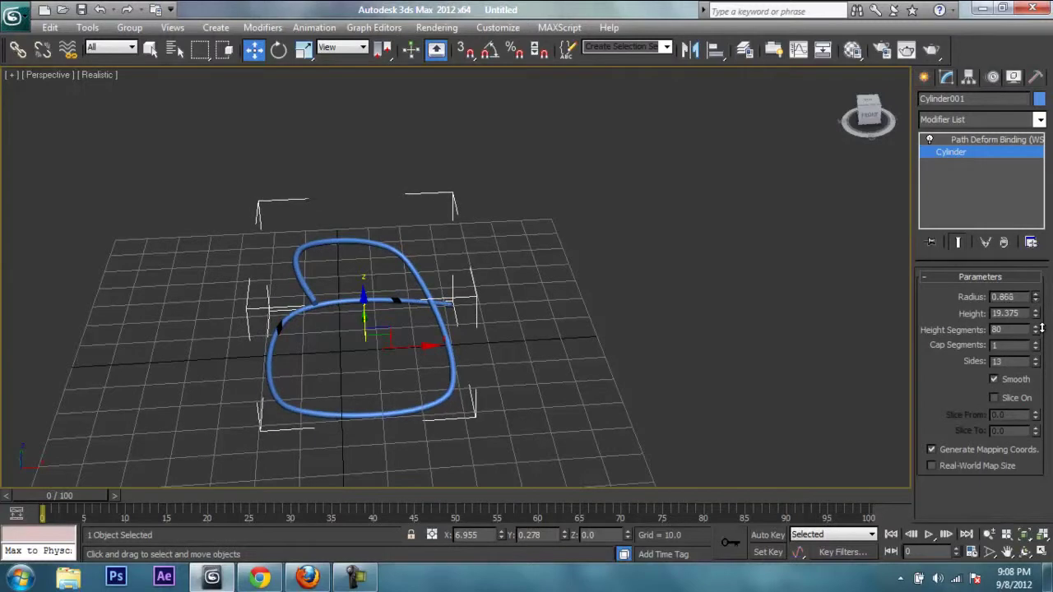
- Zoom and orbit closely around the thinner, smoother tube loop to inspect it
middle_click_drag(395, 368, 509, 366, "alt")
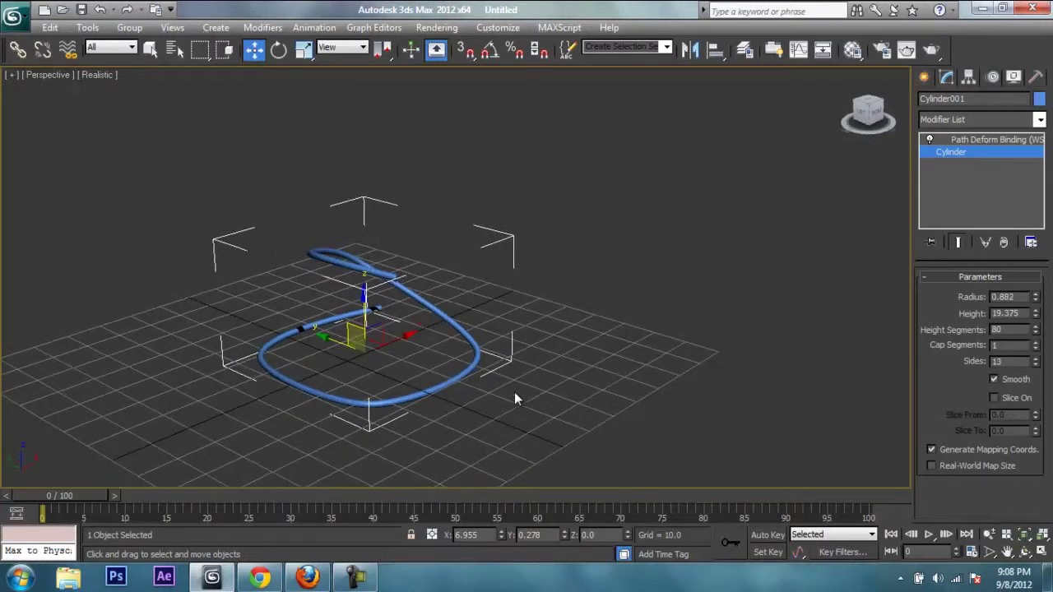
scroll(503, 370, "up", 3)
scroll(491, 357, "up", 3)
scroll(502, 329, "up", 3)
scroll(524, 268, "up", 3)
scroll(543, 304, "up", 3)
scroll(618, 334, "up", 2)
scroll(662, 296, "up", 2)
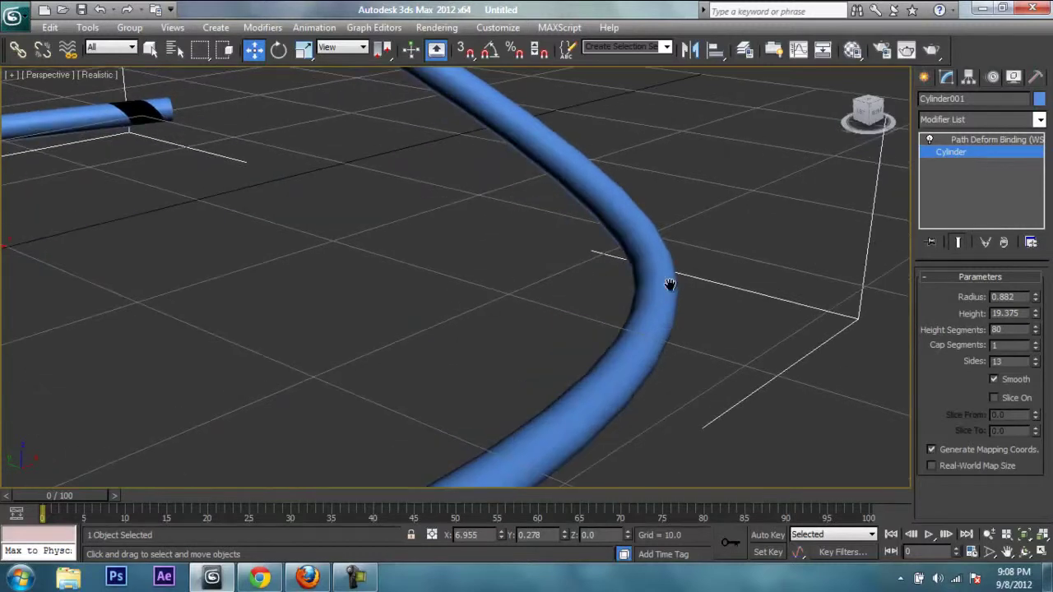
middle_click_drag(670, 285, 660, 285)
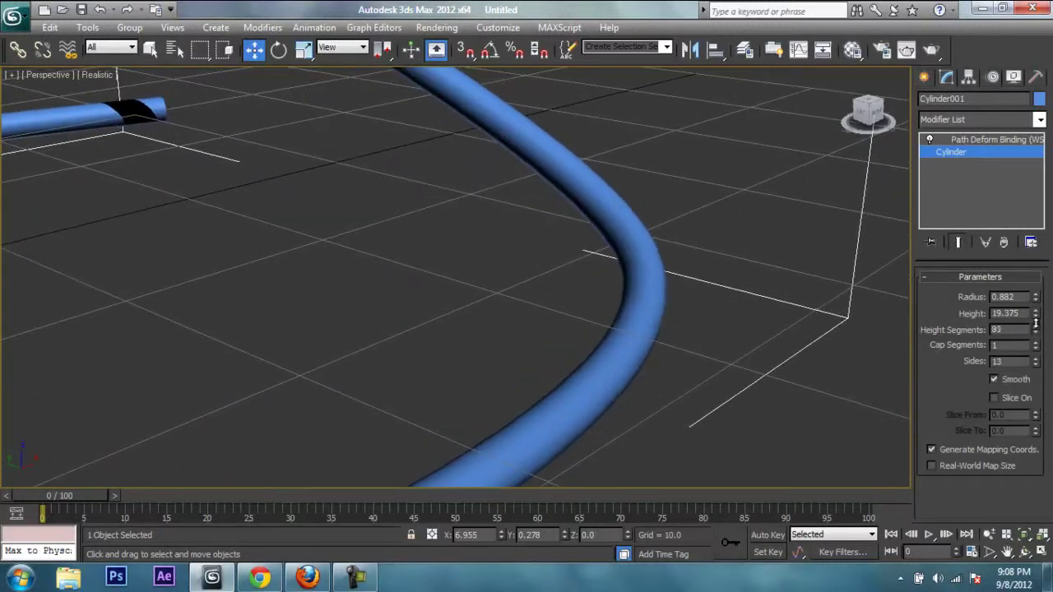
scroll(634, 197, "down", 2)
scroll(620, 231, "down", 3)
scroll(535, 231, "down", 3)
scroll(445, 223, "down", 2)
mouse_move(466, 287)
middle_mouse_down("alt")
mouse_move(541, 318)
mouse_move(606, 266)
mouse_move(311, 298)
mouse_move(287, 282)
mouse_move(228, 275)
mouse_move(176, 287)
mouse_move(293, 289)
mouse_move(376, 274)
middle_mouse_up("alt")
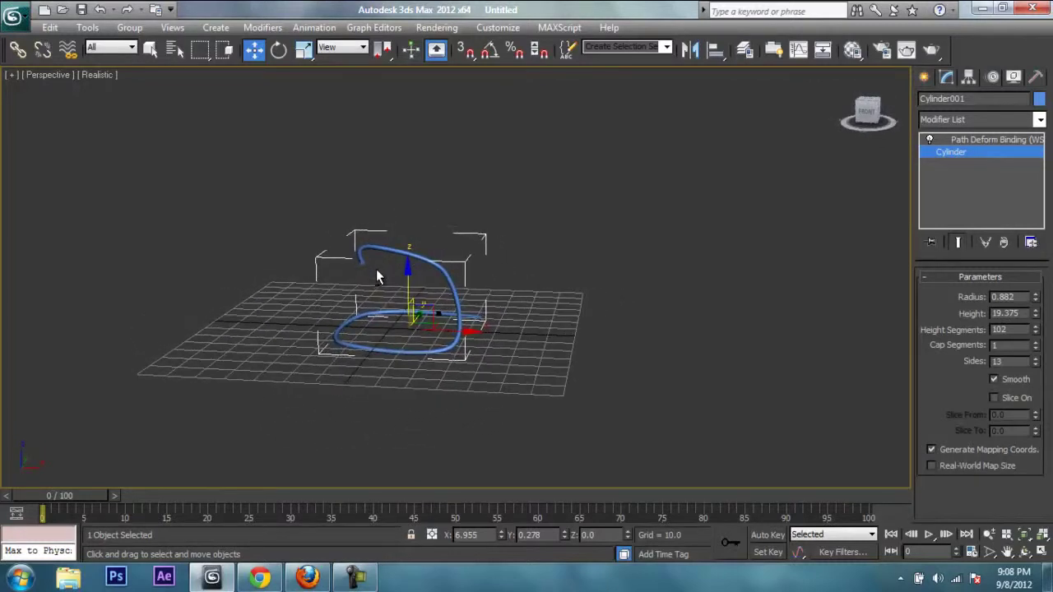
left_click(987, 140)
- Select the curved line, accidentally convert it to Editable Mesh, and undo that
mouse_move(670, 246)
middle_mouse_down("alt")
mouse_move(501, 343)
mouse_move(438, 355)
mouse_move(407, 335)
mouse_move(404, 299)
mouse_move(343, 274)
mouse_move(287, 278)
mouse_move(442, 319)
mouse_move(595, 343)
middle_mouse_up("alt")
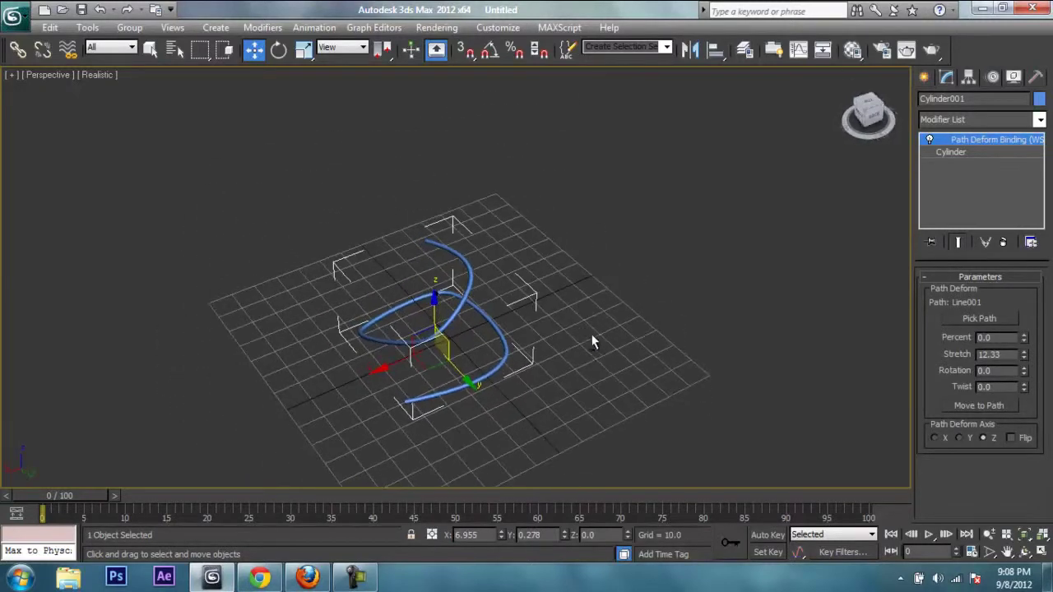
left_click(924, 79)
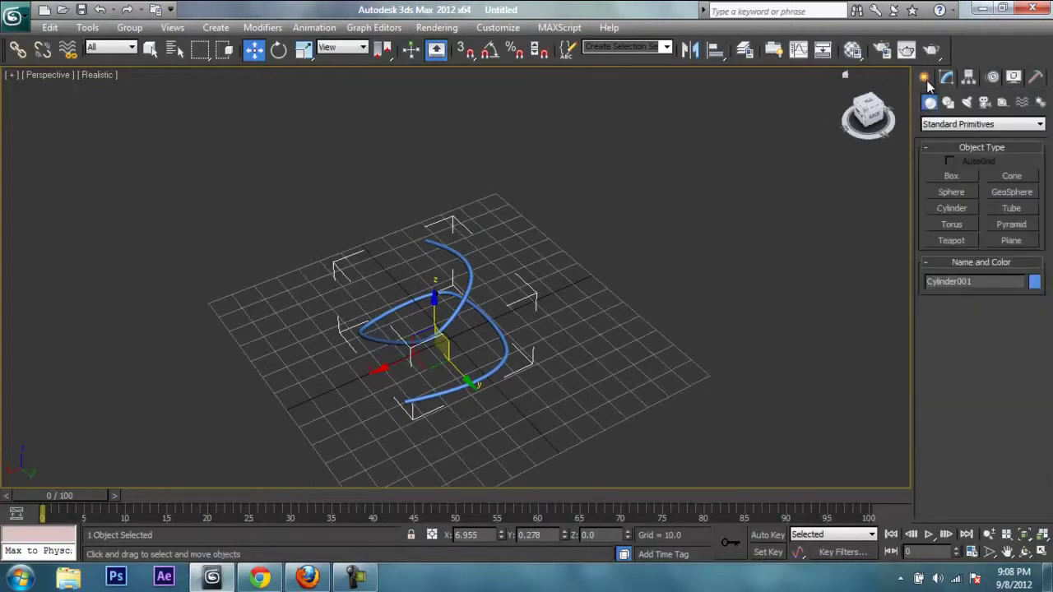
left_click(590, 288)
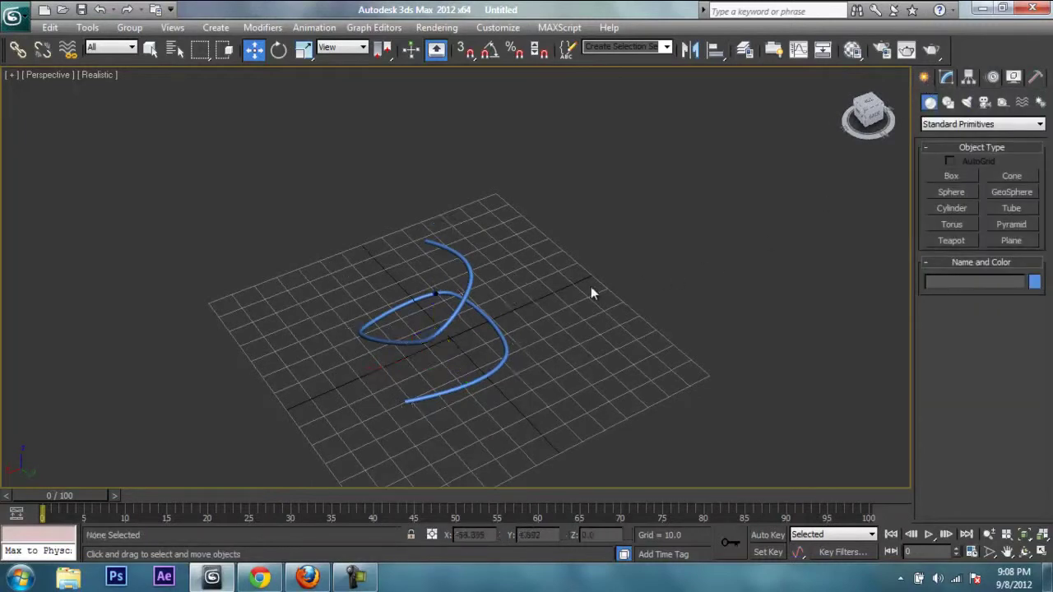
left_click(453, 299)
right_click(451, 294)
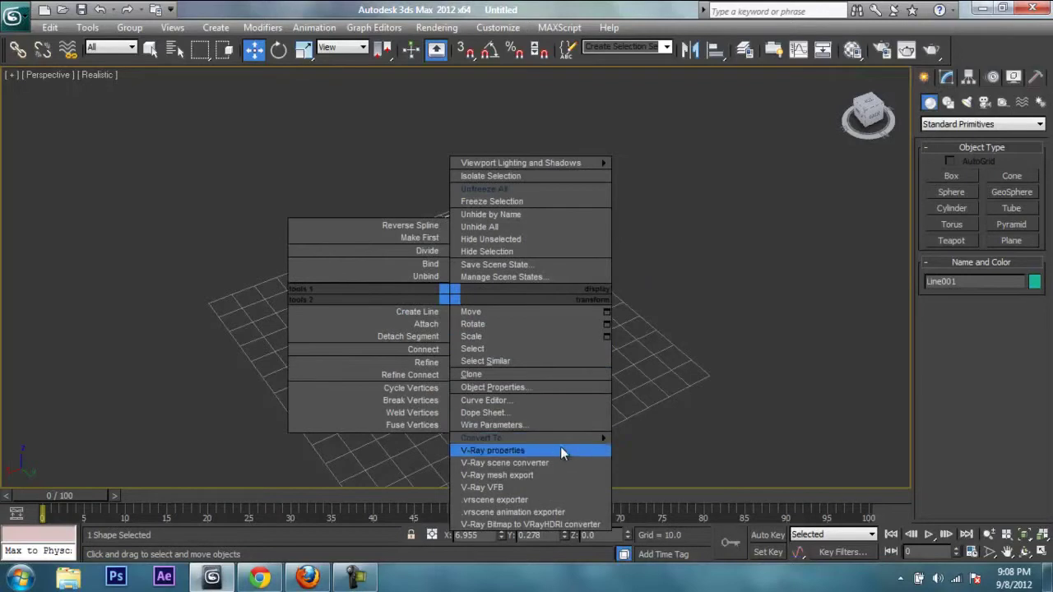
left_click(669, 452)
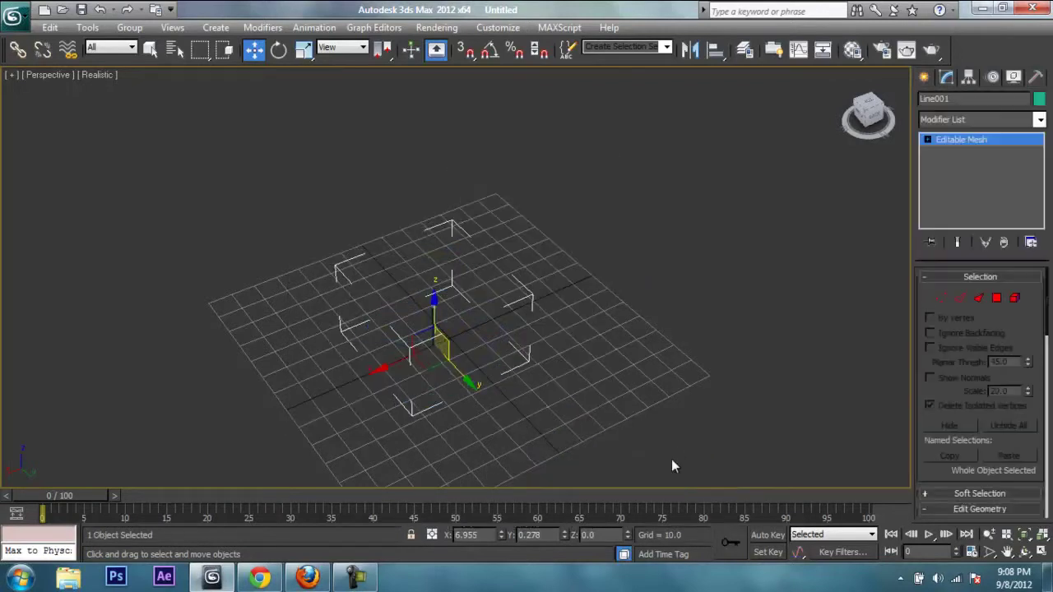
key("ctrl+z")
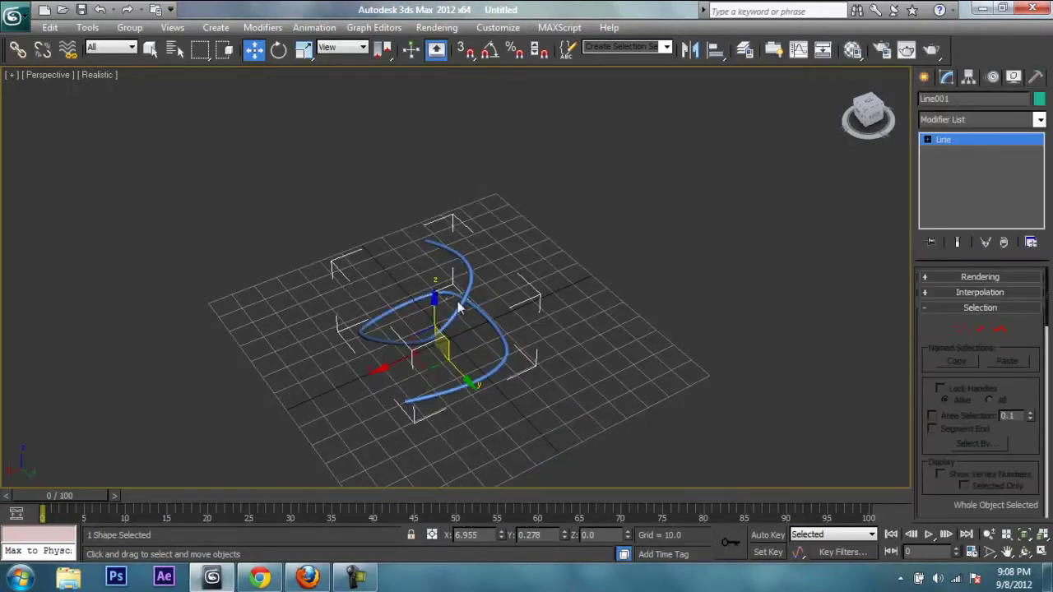
- Convert the blue tube's cylinder base to Editable Poly, keeping its path deformation
left_click(460, 308)
left_click(462, 307)
right_click(463, 304)
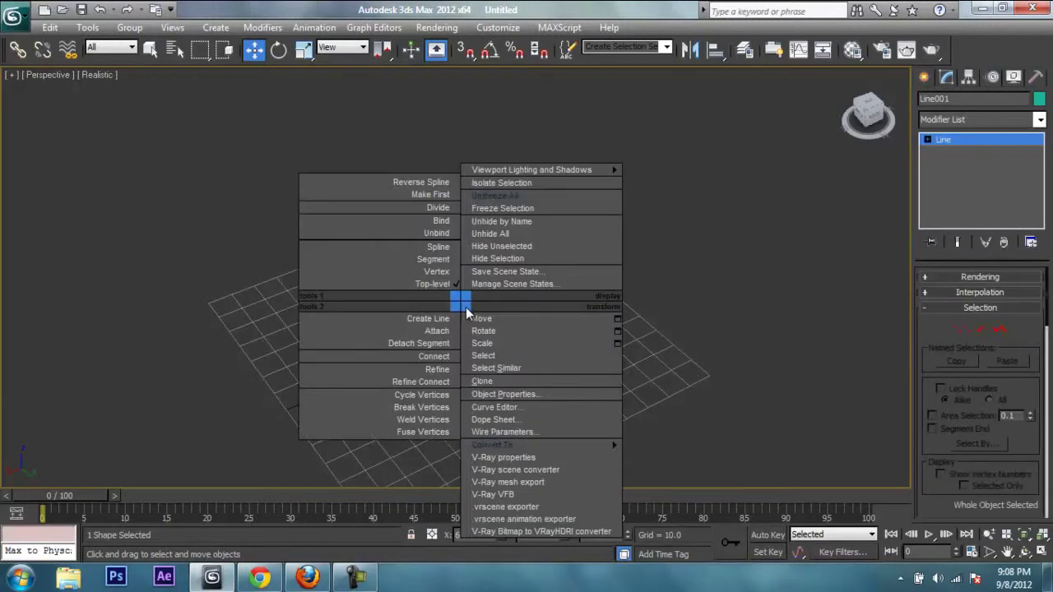
scroll(494, 169, "up", 5)
scroll(486, 165, "up", 3)
left_click(479, 160)
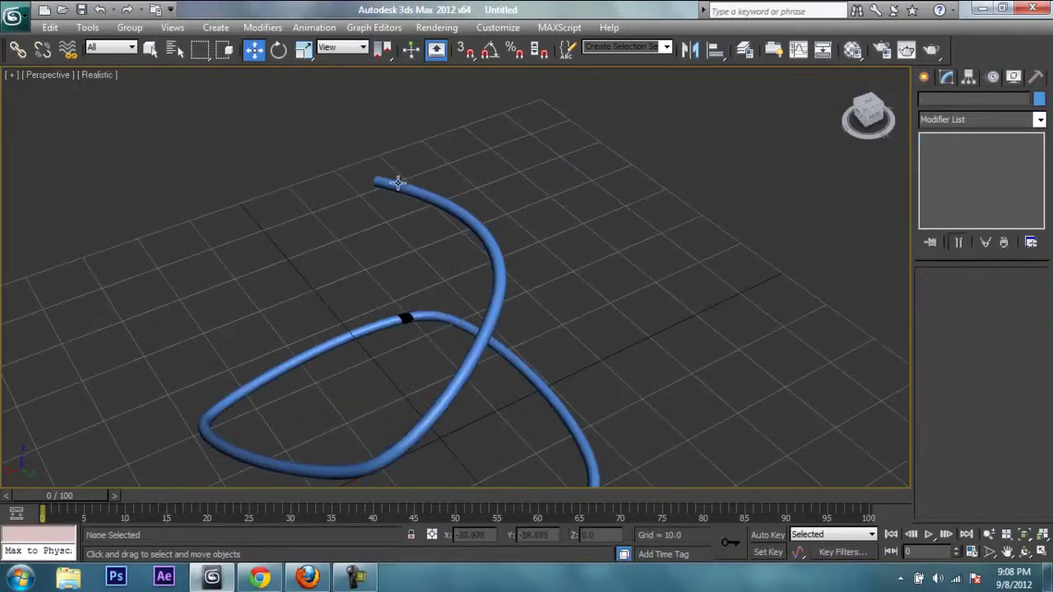
left_click(397, 182)
right_click(396, 181)
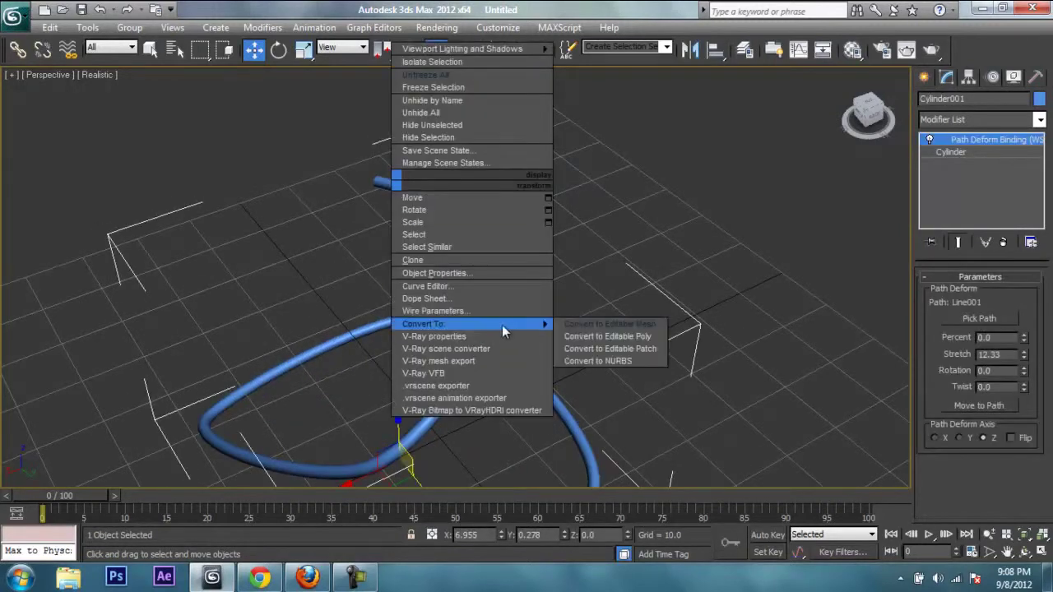
left_click(607, 336)
mouse_move(559, 337)
middle_mouse_down("alt")
mouse_move(548, 263)
mouse_move(567, 313)
mouse_move(608, 298)
mouse_move(686, 230)
mouse_move(737, 224)
mouse_move(875, 241)
middle_mouse_up("alt")
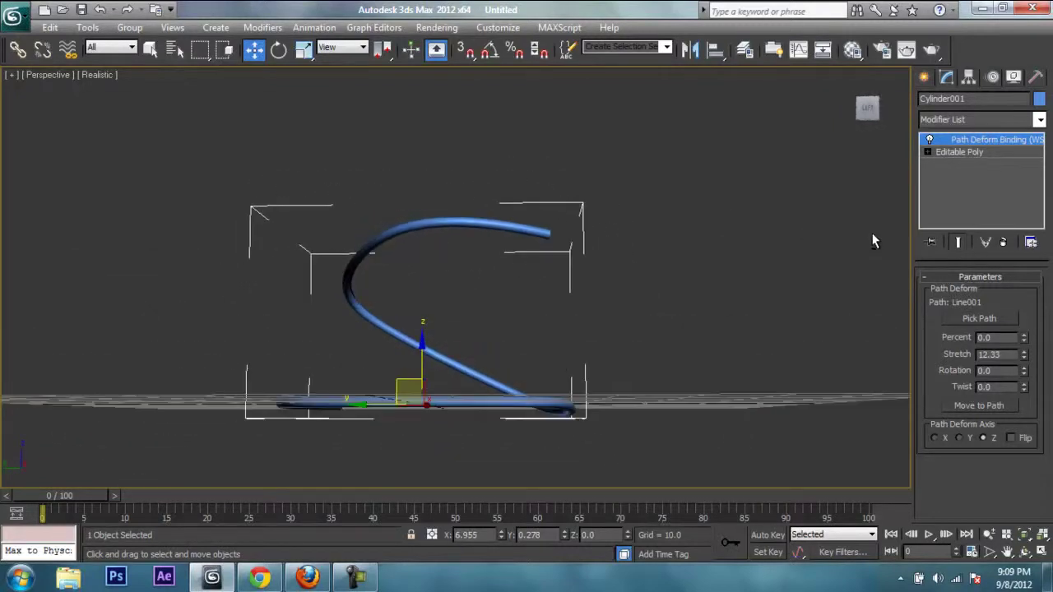
mouse_move(717, 283)
middle_mouse_down("alt")
mouse_move(679, 329)
mouse_move(678, 371)
middle_mouse_up("alt")
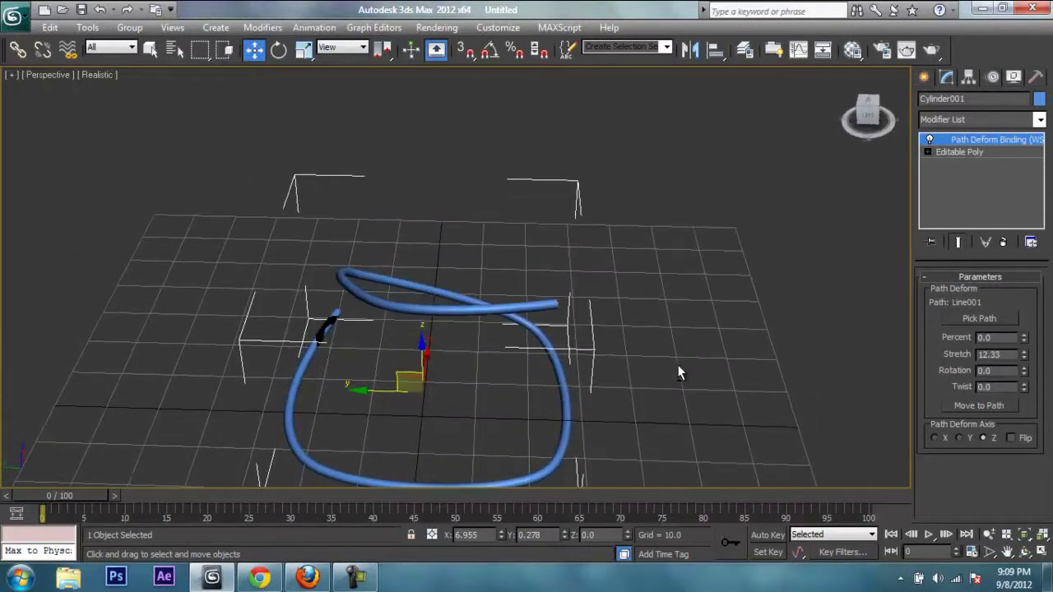
- Choose the ChamferBox tool from Extended Primitives
left_click(924, 78)
left_click(955, 123)
left_click(952, 151)
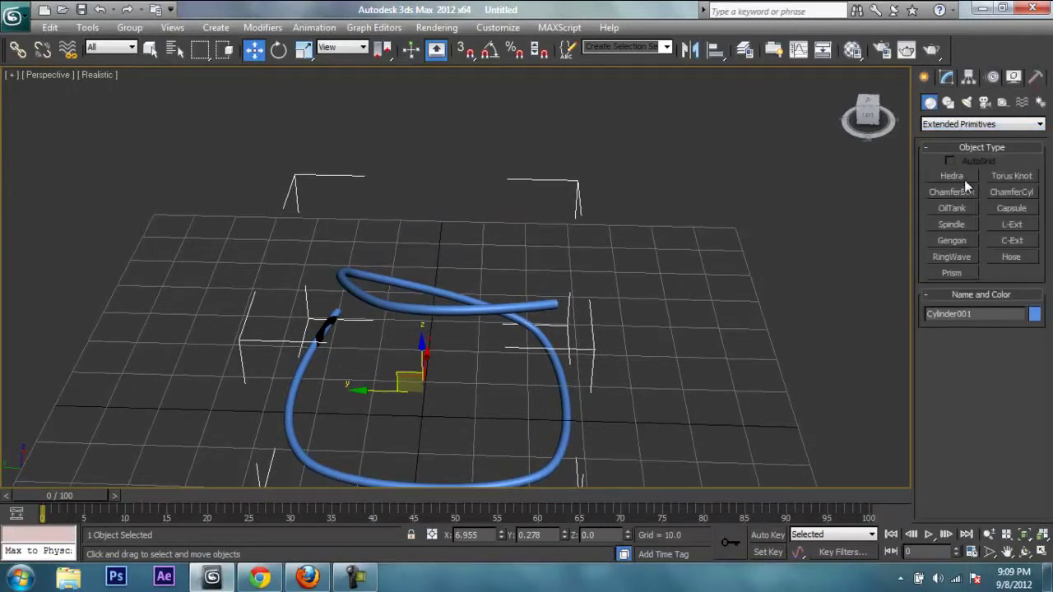
left_click(952, 176)
left_click(952, 192)
middle_click_drag(469, 274, 466, 320, "alt")
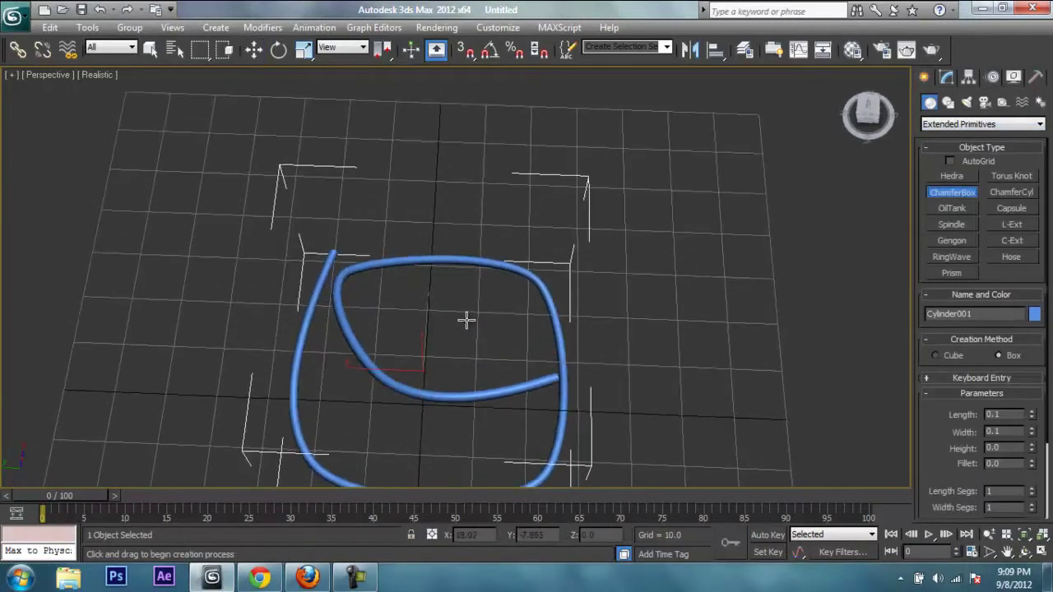
- In Top view, draw a roughly 40 × 40 chamfer box with height 5.522 and fillet 6.363
key("t")
scroll(509, 239, "up", 3)
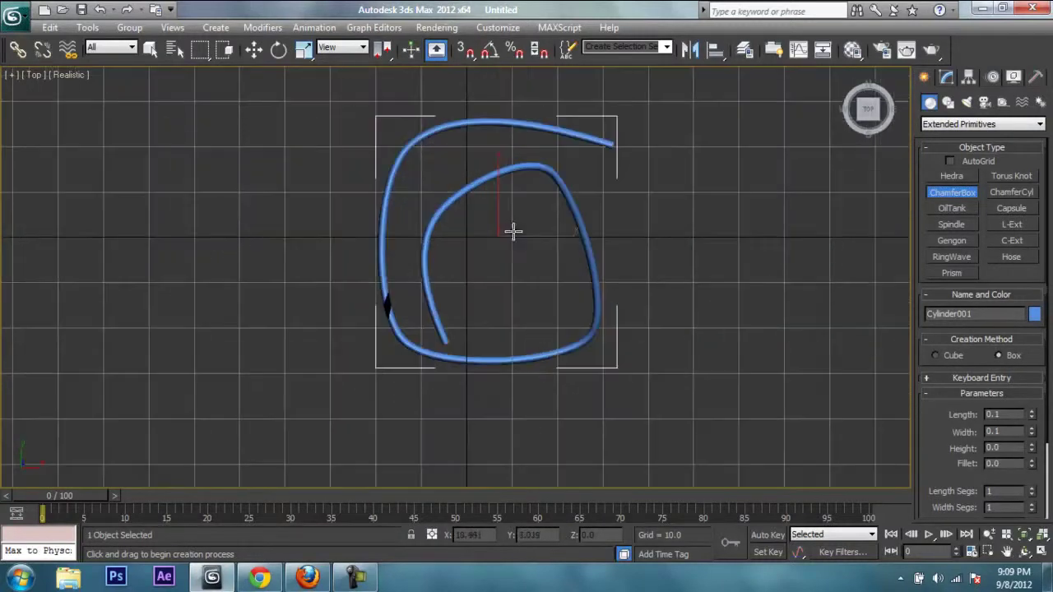
scroll(513, 232, "up", 2)
mouse_move(633, 118)
left_mouse_down()
mouse_move(399, 381)
mouse_move(375, 381)
left_mouse_up()
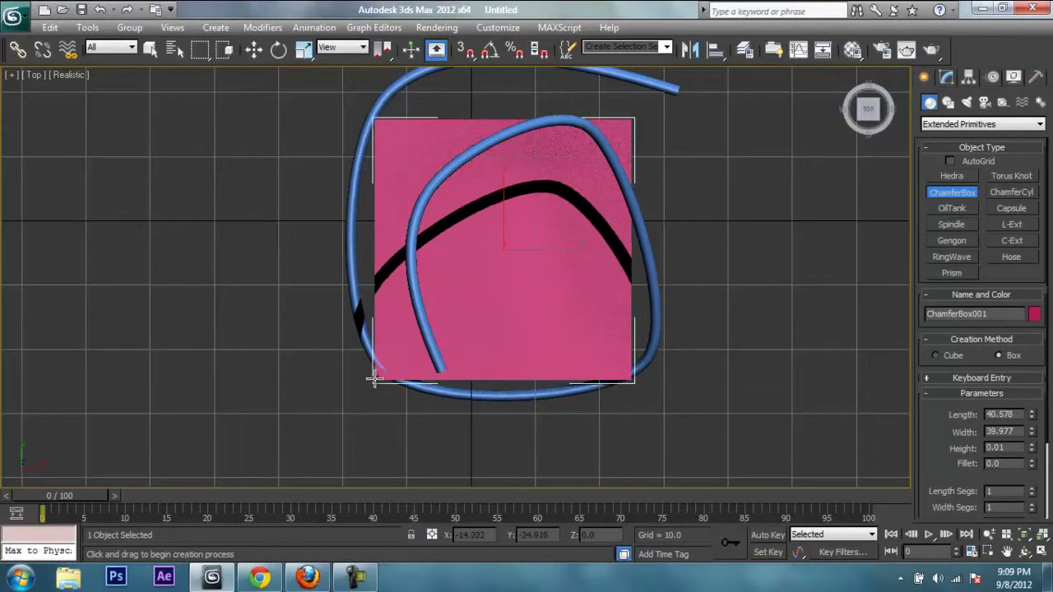
left_click(377, 345)
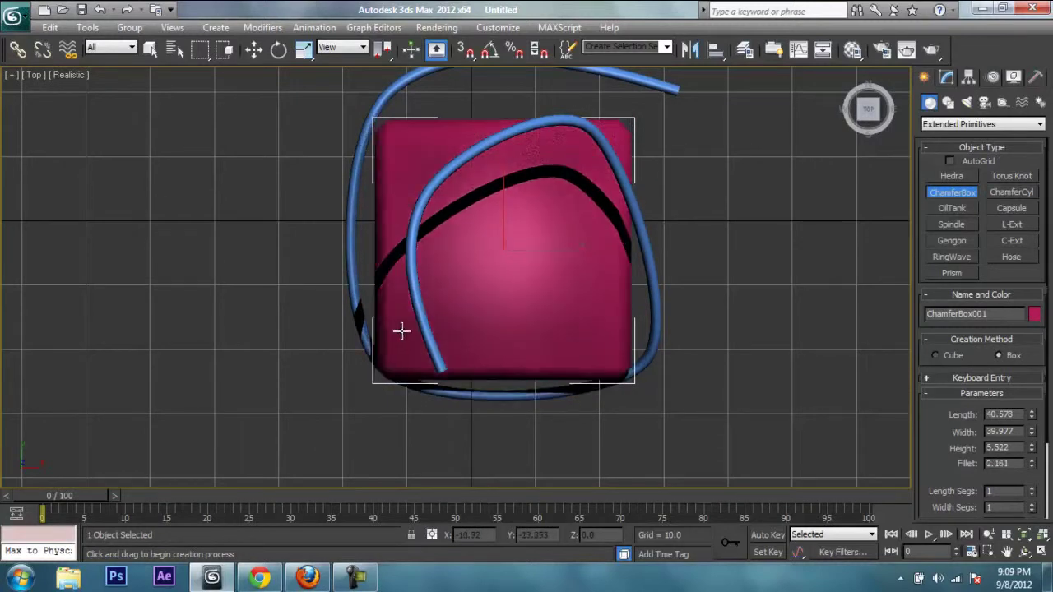
key("p")
mouse_move(437, 325)
middle_mouse_down("alt")
mouse_move(435, 214)
mouse_move(402, 245)
middle_mouse_up("alt")
- Move the chamfer box up to Z 31.697 atop the tube, then select Cylinder001 in the Modify panel
left_click(470, 282)
key("w")
middle_click_drag(470, 282, 502, 196, "alt")
left_click_drag(512, 116, 516, 93)
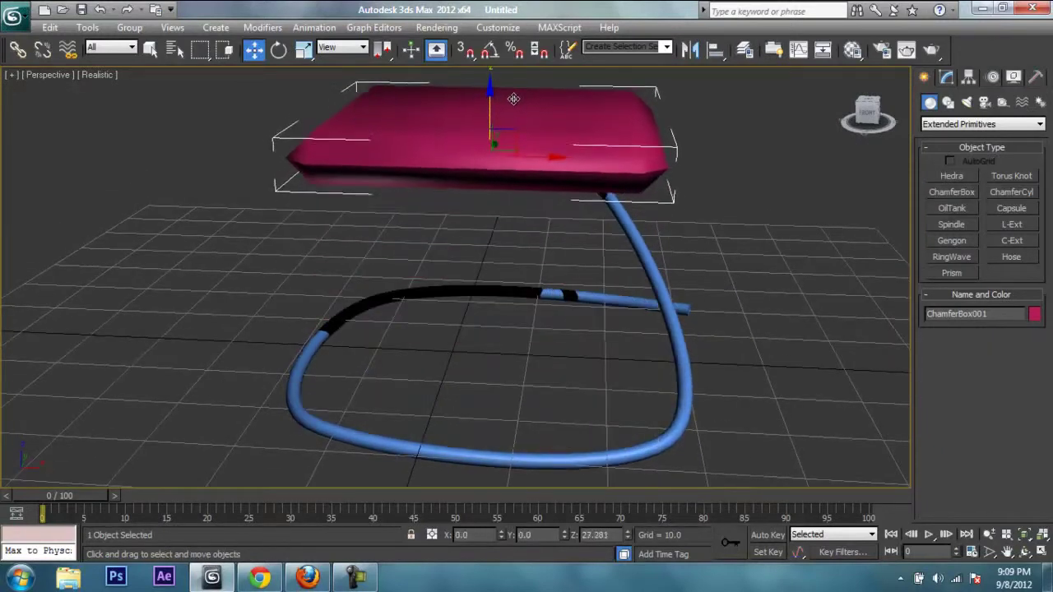
mouse_move(516, 93)
middle_mouse_down("alt")
mouse_move(601, 122)
mouse_move(544, 239)
middle_mouse_up("alt")
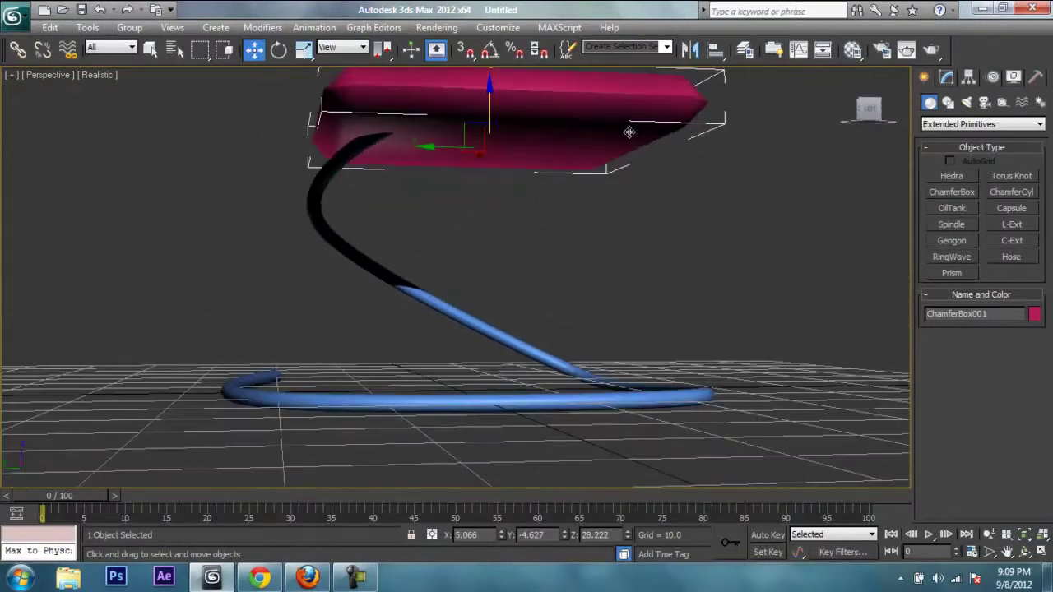
left_click_drag(473, 204, 471, 177)
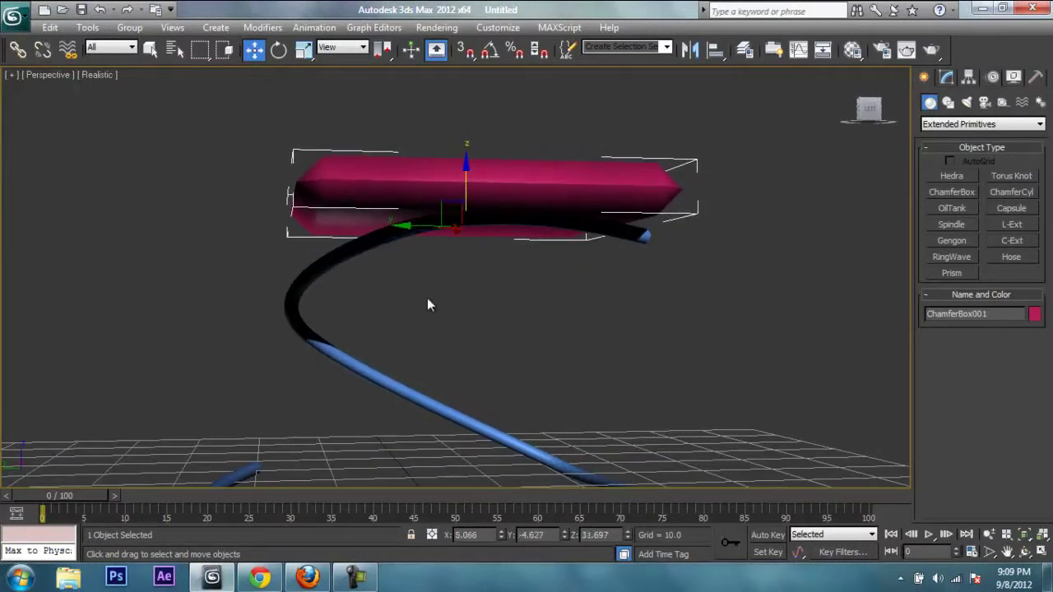
middle_click_drag(417, 311, 139, 323, "alt")
mouse_move(782, 350)
middle_mouse_down("alt")
mouse_move(658, 330)
mouse_move(668, 372)
mouse_move(645, 268)
middle_mouse_up("alt")
left_click(645, 267)
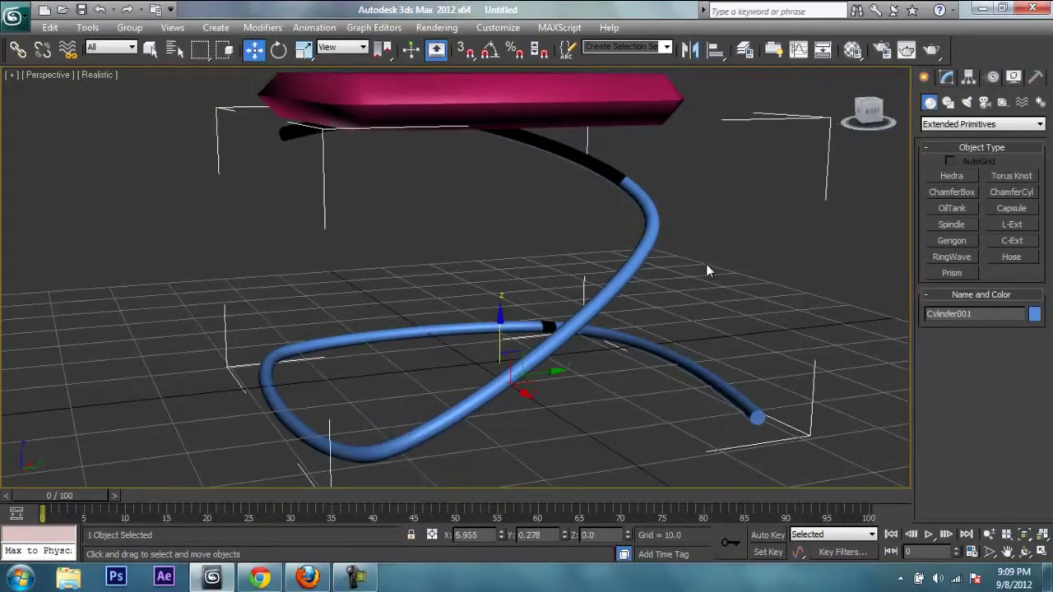
left_click(945, 77)
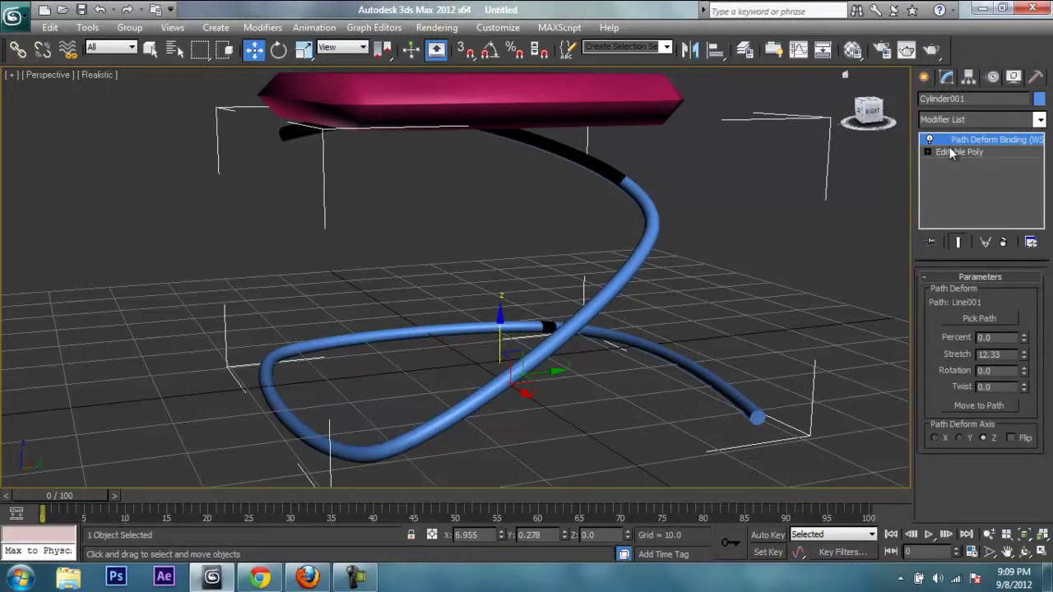
- Raise Line001's top vertex to Z 28.767 so the tube reaches up under the seat
right_click(569, 253)
left_click(652, 142)
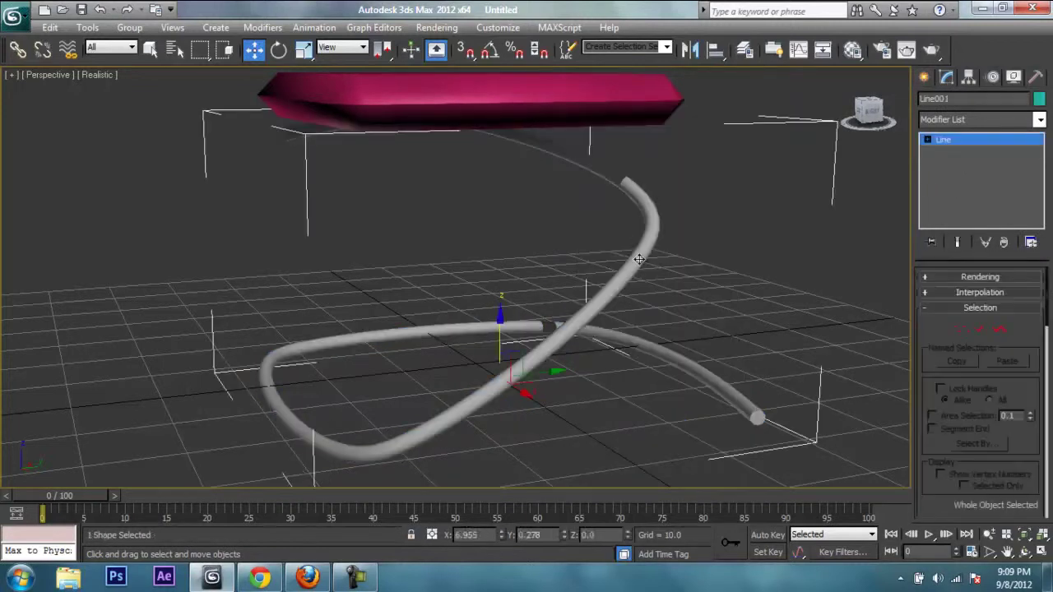
left_click_drag(632, 244, 645, 265)
left_click_drag(661, 188, 659, 121)
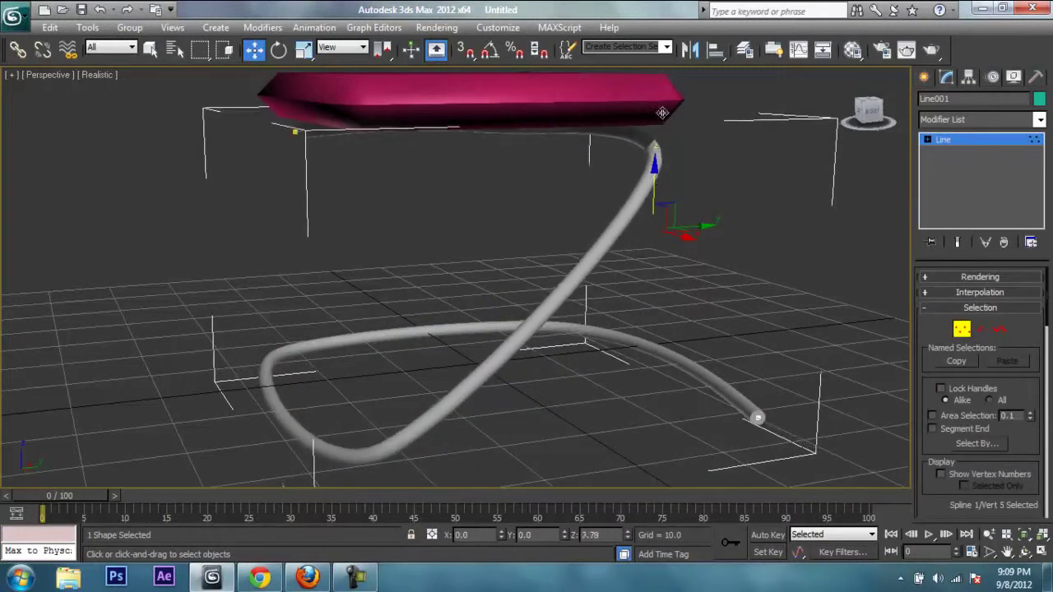
mouse_move(665, 204)
middle_mouse_down("alt")
mouse_move(616, 235)
mouse_move(492, 252)
mouse_move(425, 244)
mouse_move(356, 217)
middle_mouse_up("alt")
scroll(530, 290, "down", 5)
mouse_move(530, 290)
middle_mouse_down("alt")
mouse_move(581, 299)
mouse_move(499, 272)
mouse_move(373, 262)
mouse_move(449, 292)
middle_mouse_up("alt")
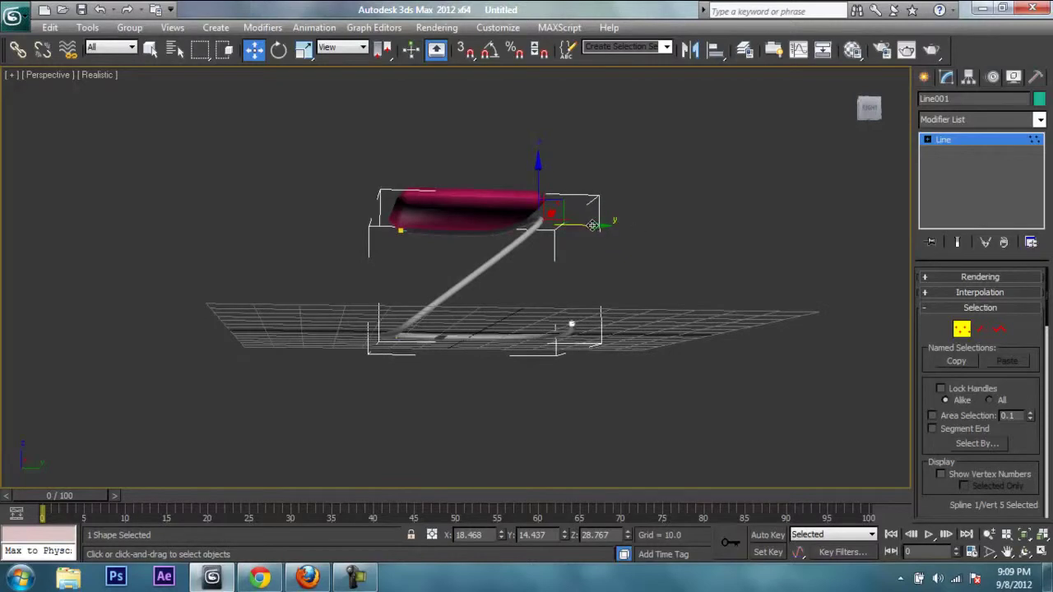
left_click_drag(593, 225, 576, 228)
mouse_move(576, 229)
middle_mouse_down("alt")
mouse_move(562, 252)
mouse_move(598, 262)
mouse_move(680, 242)
mouse_move(702, 187)
mouse_move(682, 191)
mouse_move(610, 289)
mouse_move(580, 306)
mouse_move(606, 257)
mouse_move(656, 257)
middle_mouse_up("alt")
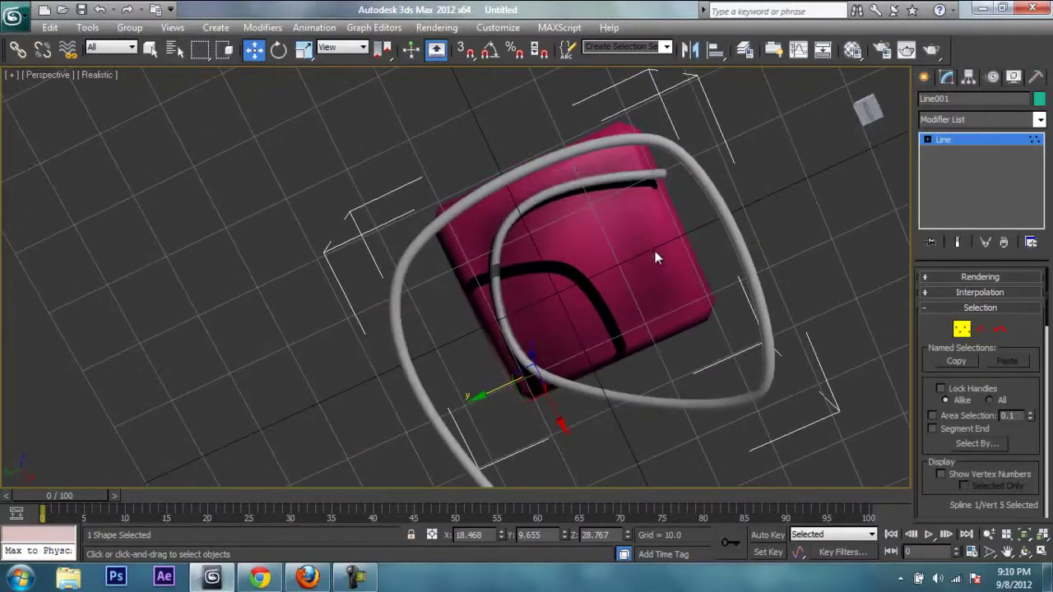
- Move the path's near-top vertex up and left, and pull its lower-right corner vertex up
left_click(645, 146)
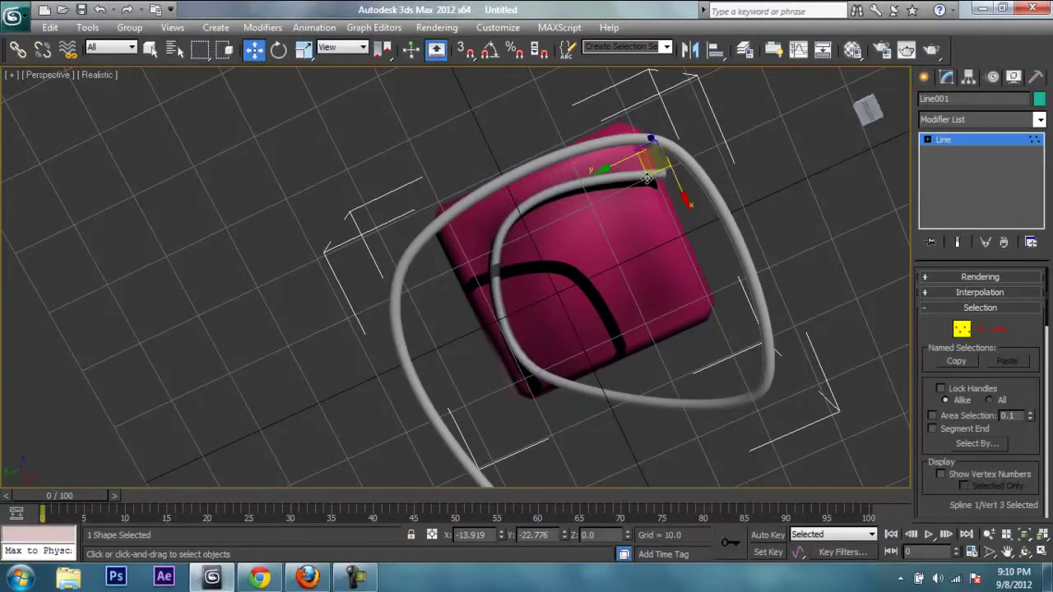
left_click_drag(656, 172, 627, 182)
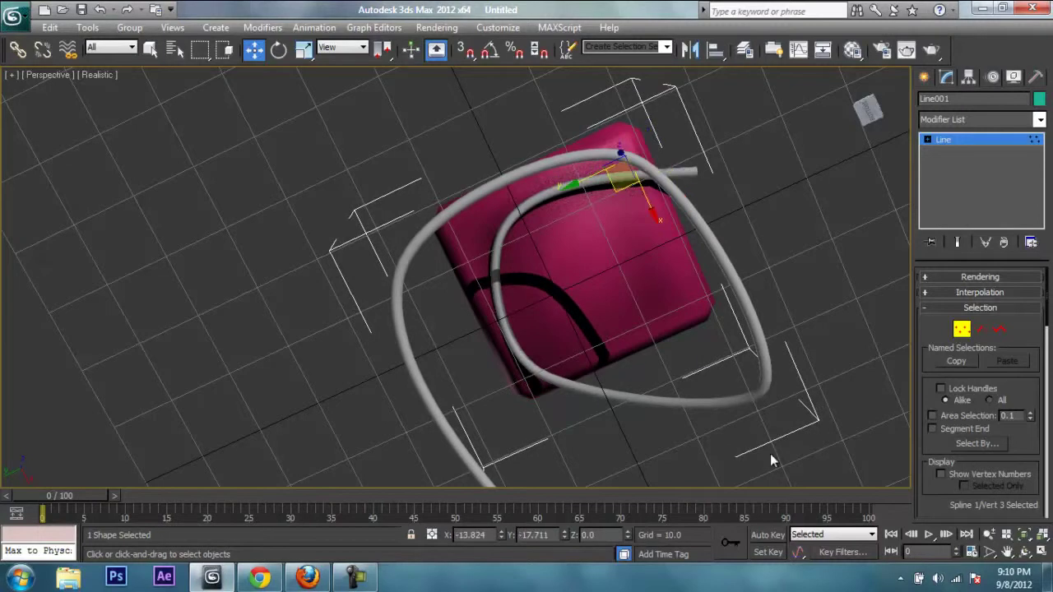
mouse_move(755, 399)
left_mouse_down()
mouse_move(775, 415)
mouse_move(730, 355)
left_mouse_up()
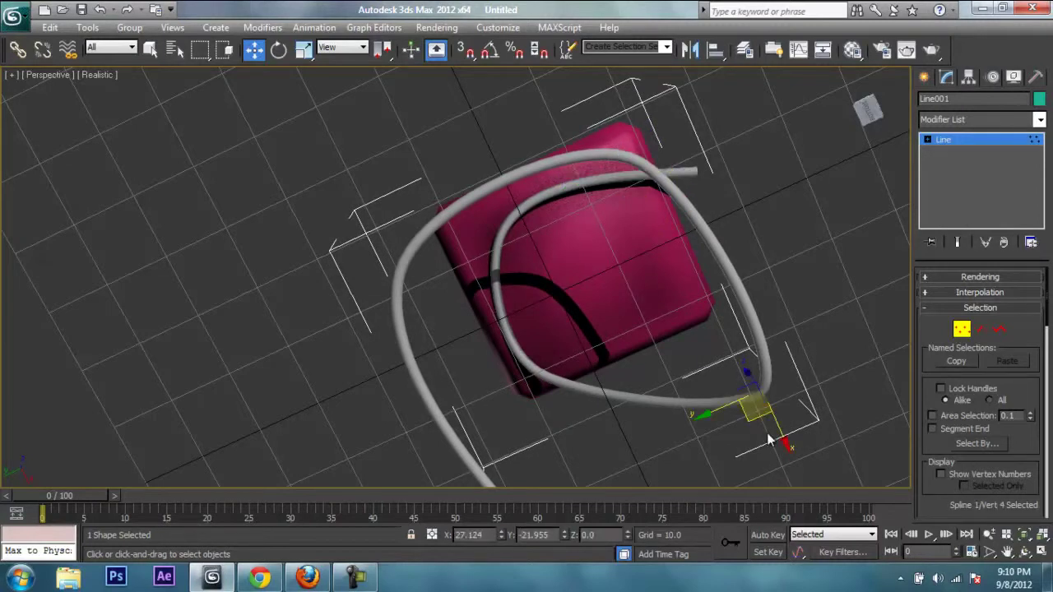
left_click_drag(754, 421, 667, 398)
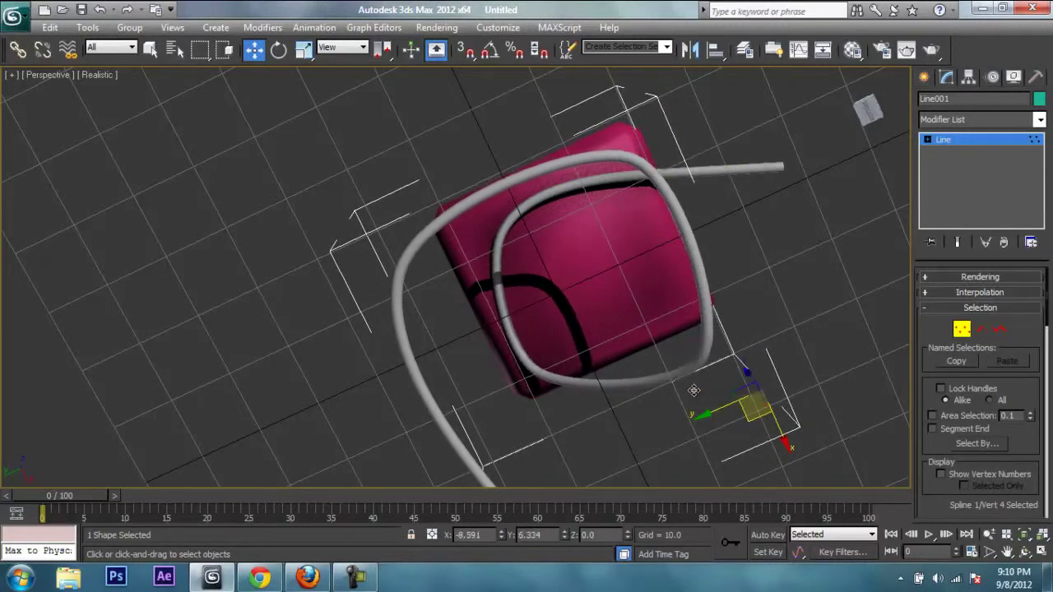
mouse_move(668, 398)
middle_mouse_down("alt")
mouse_move(677, 290)
mouse_move(625, 261)
middle_mouse_up("alt")
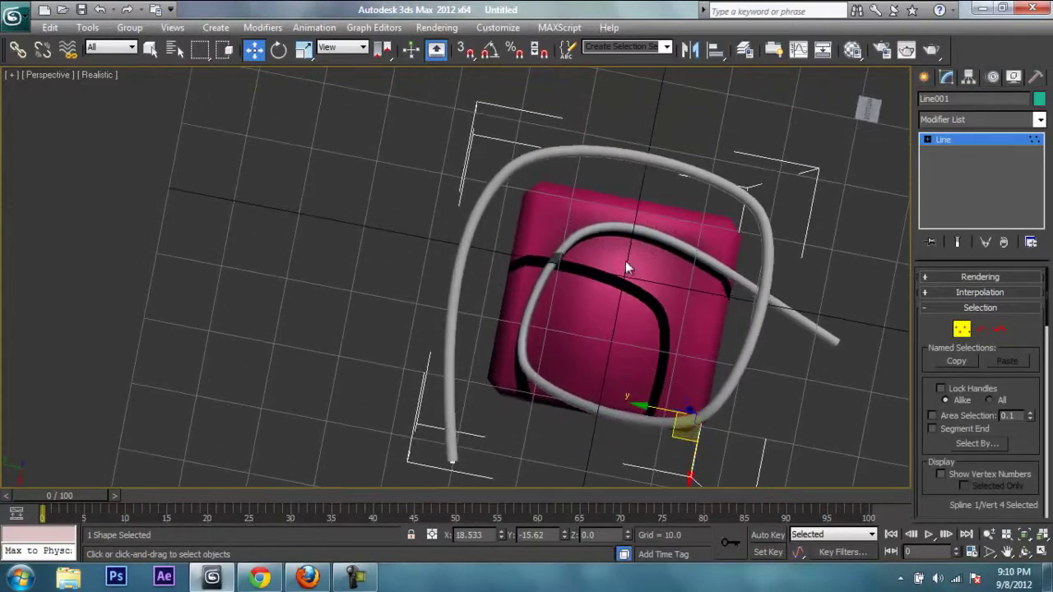
mouse_move(530, 212)
middle_mouse_down("alt")
mouse_move(606, 452)
mouse_move(476, 260)
mouse_move(461, 258)
mouse_move(516, 293)
mouse_move(593, 246)
mouse_move(591, 213)
mouse_move(488, 217)
middle_mouse_up("alt")
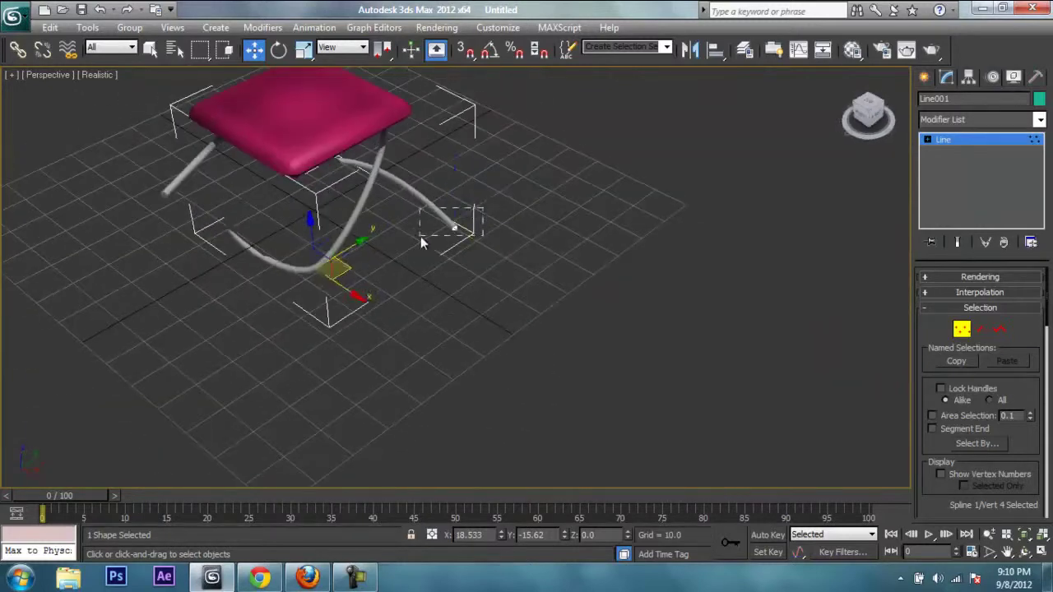
- Reposition the path's end vertex to reshape the tube's curve
left_click_drag(420, 243, 421, 242)
left_click_drag(488, 226, 418, 223)
mouse_move(418, 223)
middle_mouse_down("alt")
mouse_move(352, 244)
mouse_move(195, 248)
middle_mouse_up("alt")
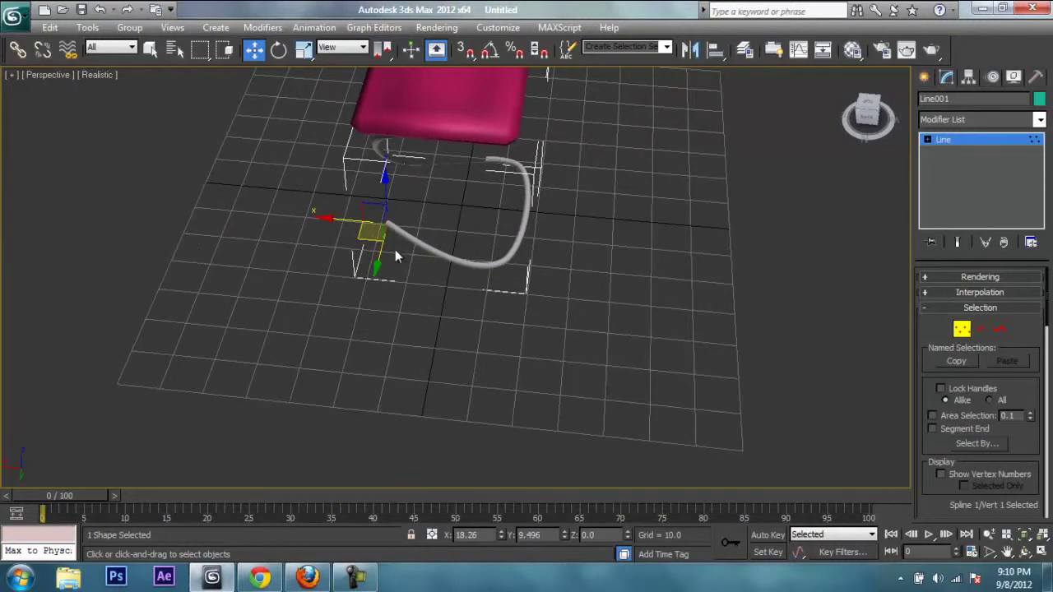
left_click_drag(360, 244, 365, 216)
mouse_move(365, 215)
middle_mouse_down("alt")
mouse_move(370, 259)
mouse_move(504, 358)
mouse_move(584, 312)
mouse_move(563, 323)
middle_mouse_up("alt")
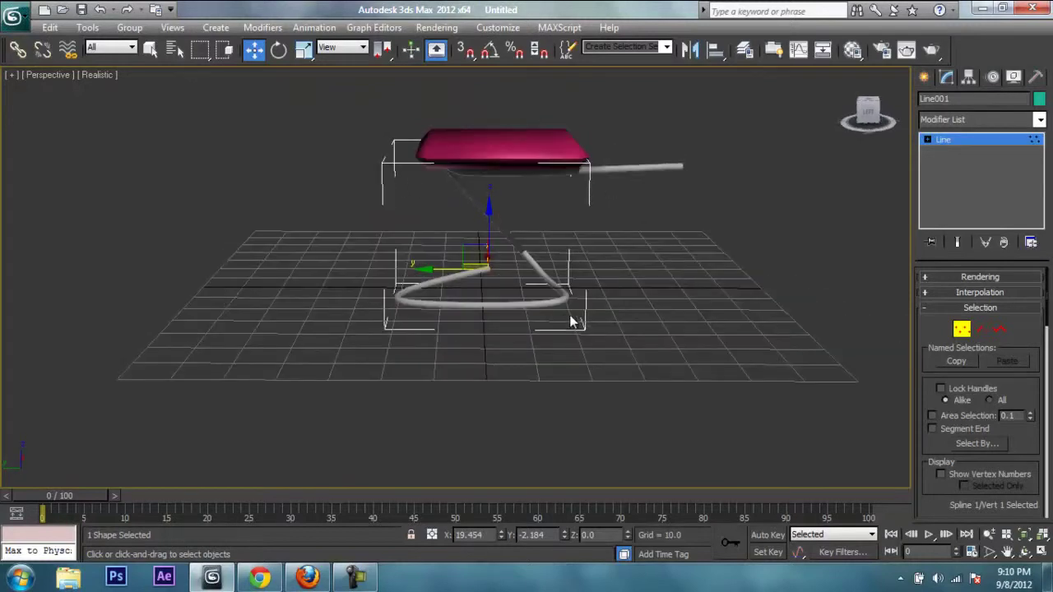
mouse_move(495, 262)
middle_mouse_down("alt")
mouse_move(494, 218)
mouse_move(484, 235)
mouse_move(550, 280)
mouse_move(458, 297)
middle_mouse_up("alt")
- Lift the fourth path vertex slightly off the ground to Z 2.647, then clear the selection
left_click(536, 278)
left_click_drag(527, 253, 531, 247)
mouse_move(531, 247)
middle_mouse_down("alt")
mouse_move(546, 301)
mouse_move(575, 306)
middle_mouse_up("alt")
middle_click_drag(601, 218, 584, 261, "alt")
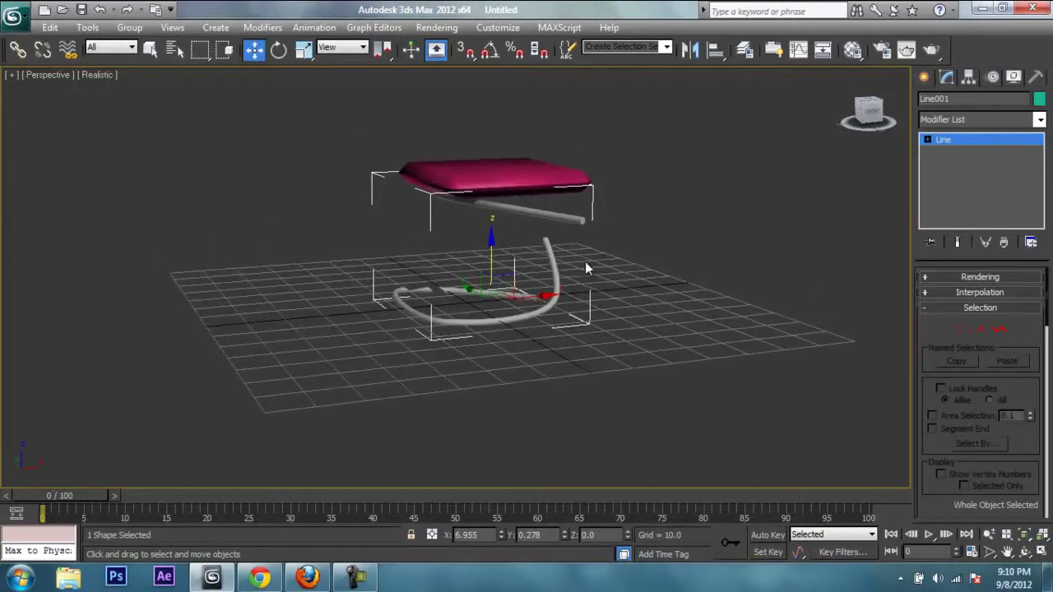
left_click(654, 253)
right_click(655, 254)
- Unfreeze the blue tube and lower its Path Deform Stretch from 12.33 to 10.481
left_click(698, 142)
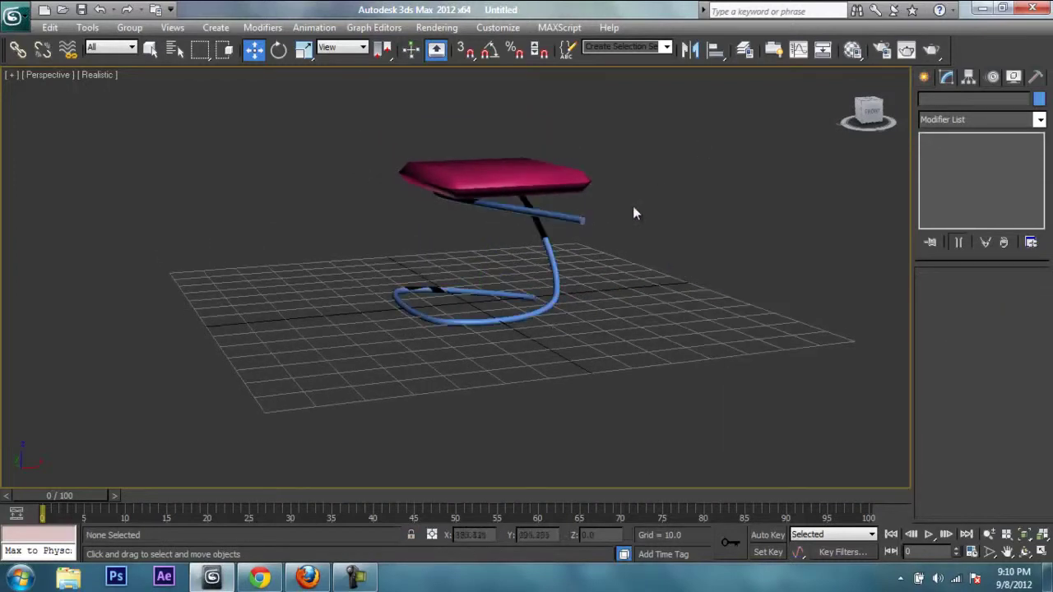
left_click(574, 218)
mouse_move(771, 274)
middle_mouse_down("alt")
mouse_move(668, 313)
mouse_move(675, 364)
mouse_move(691, 377)
middle_mouse_up("alt")
left_click_drag(1025, 356, 1023, 365)
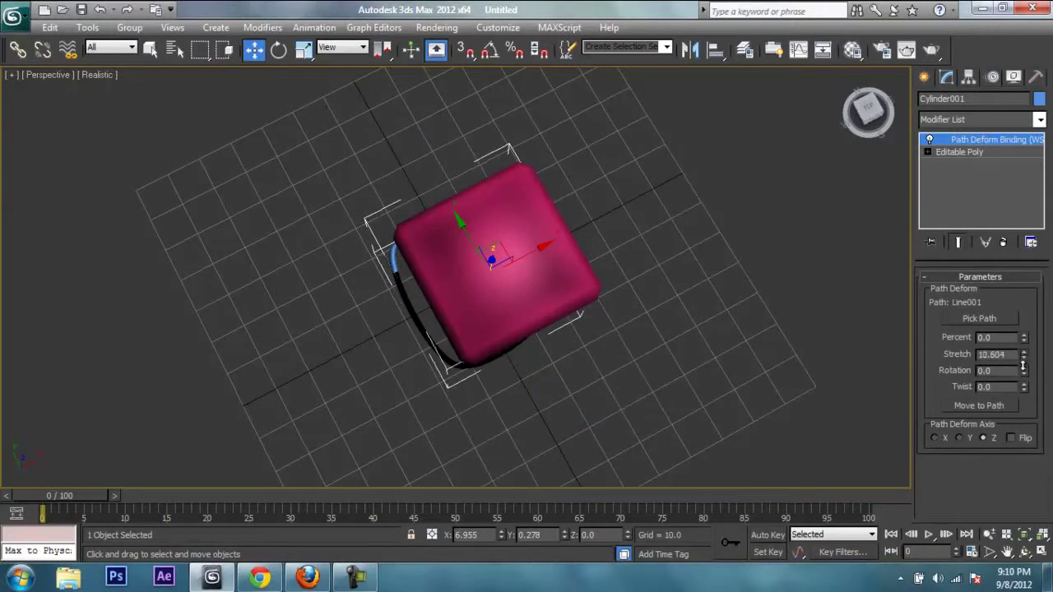
mouse_move(736, 414)
middle_mouse_down("alt")
mouse_move(581, 282)
mouse_move(611, 164)
mouse_move(669, 285)
mouse_move(669, 326)
mouse_move(677, 272)
mouse_move(644, 337)
mouse_move(793, 275)
middle_mouse_up("alt")
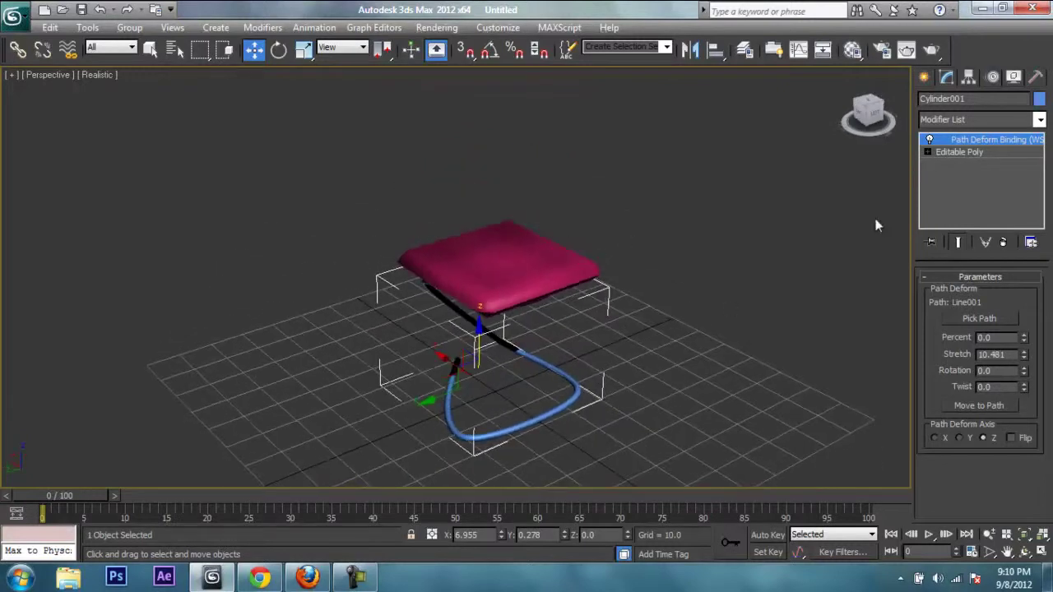
left_click(719, 263)
- Give ChamferBox001 Length, Width, Height and Fillet segments of 20 each
left_click(551, 284)
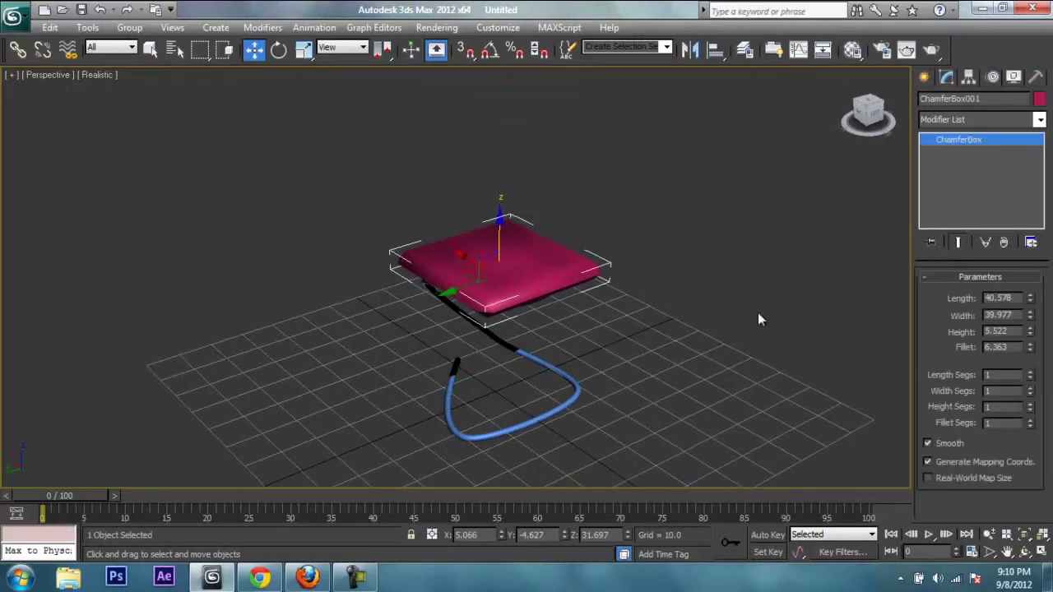
mouse_move(731, 322)
middle_mouse_down("alt")
mouse_move(733, 274)
mouse_move(756, 257)
middle_mouse_up("alt")
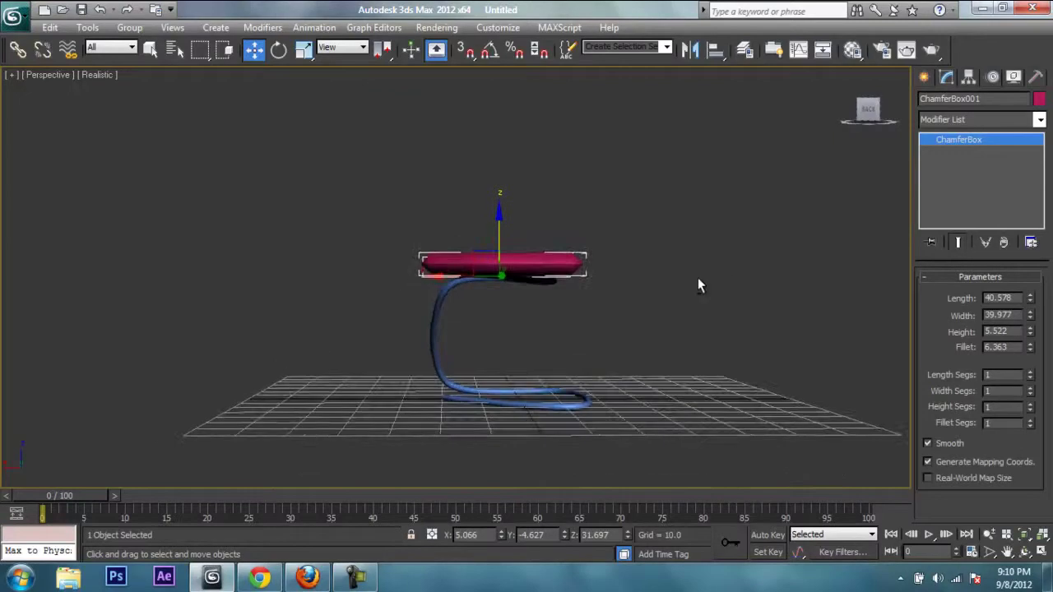
scroll(756, 258, "up", 3)
middle_click_drag(655, 303, 772, 294, "alt")
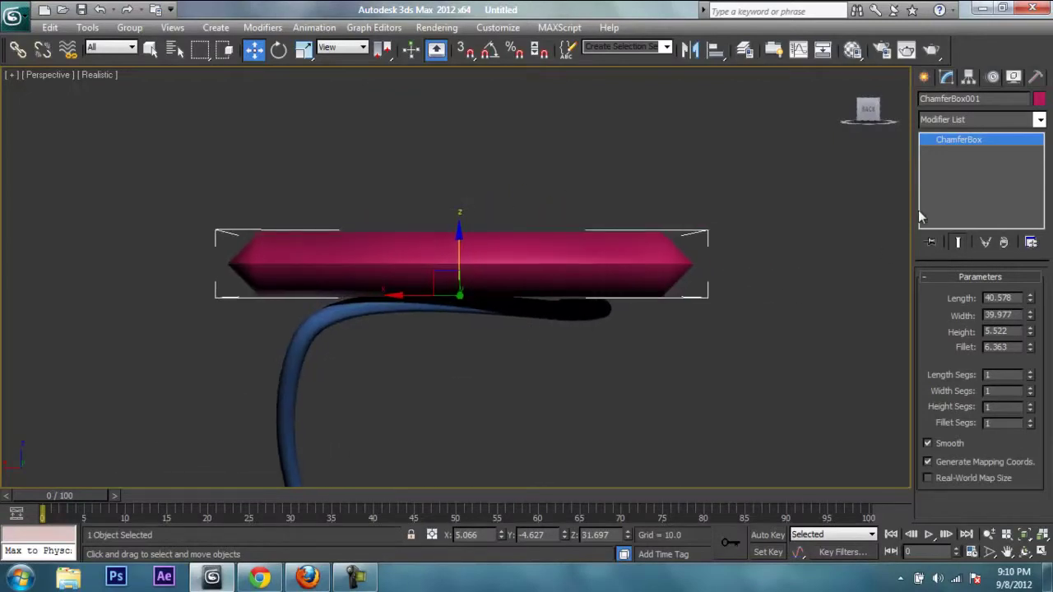
left_click(937, 131)
left_click(939, 134)
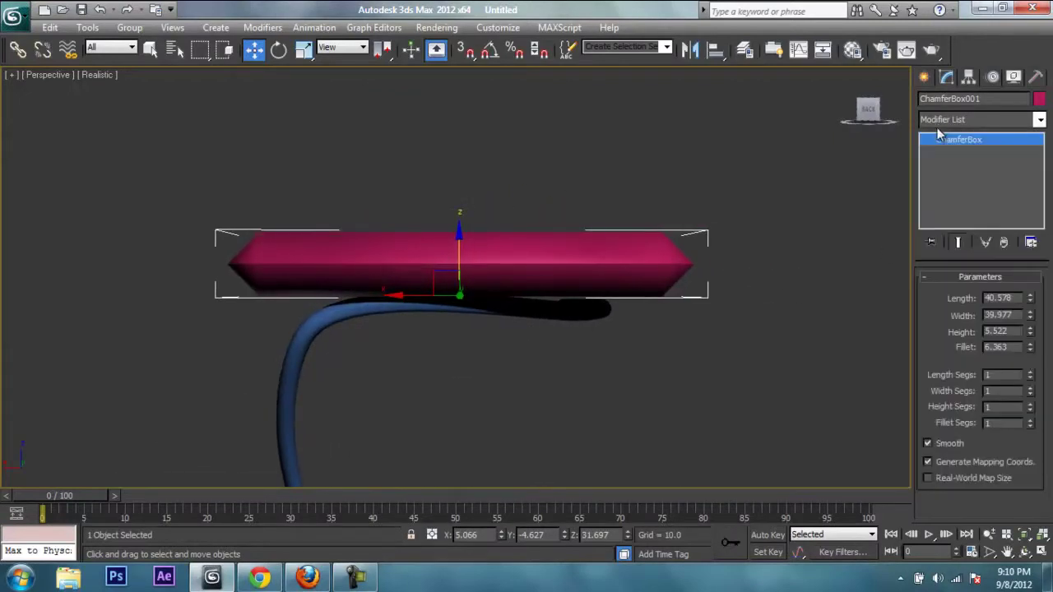
double_click(1002, 406)
type("20")
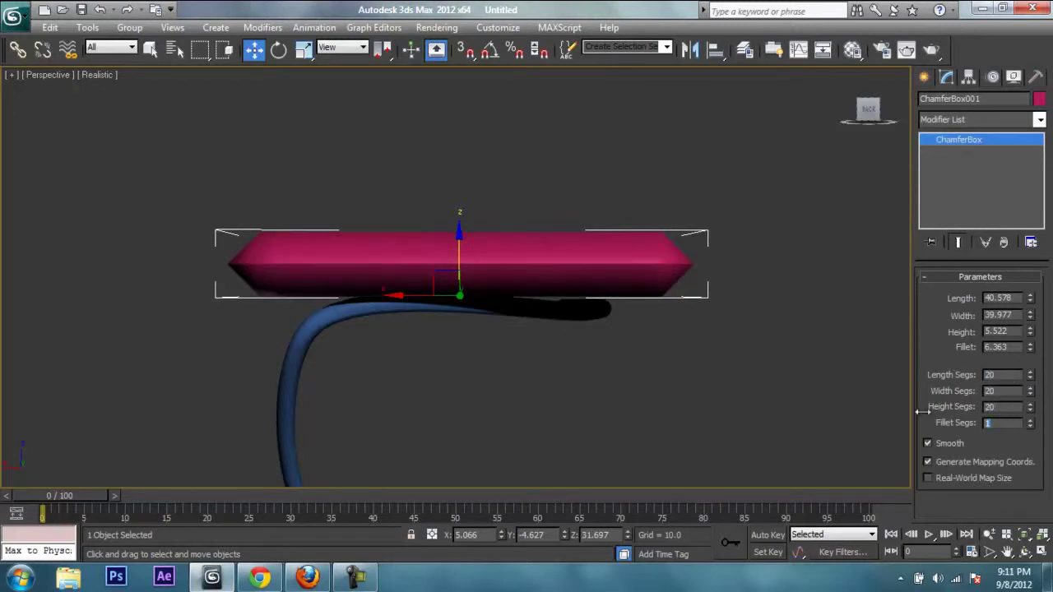
key("Return")
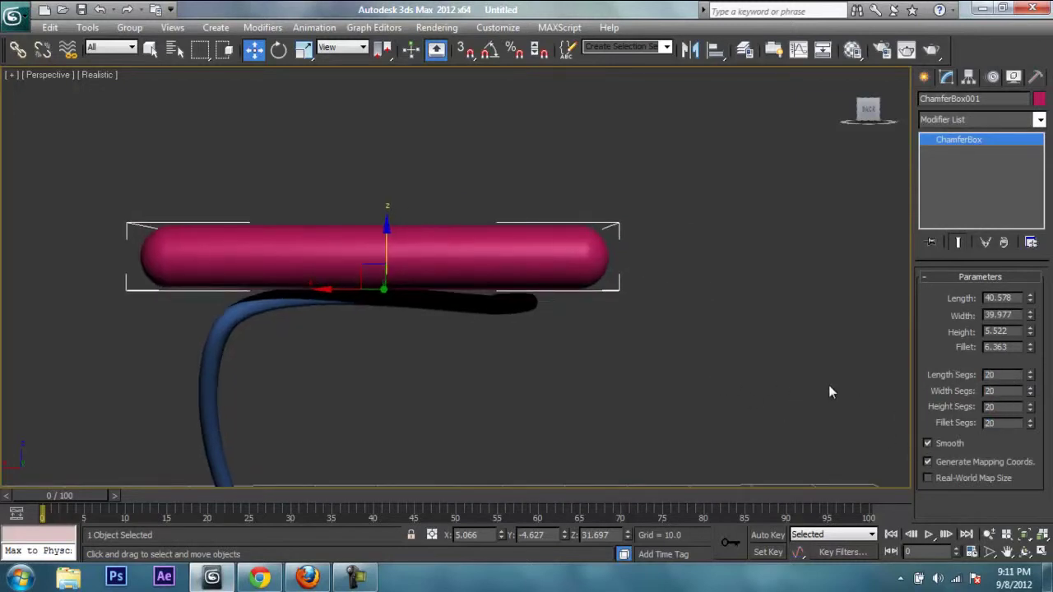
left_click(949, 119)
- Add a Bend modifier to the seat with Angle 15.5 around the Y axis
key("b")
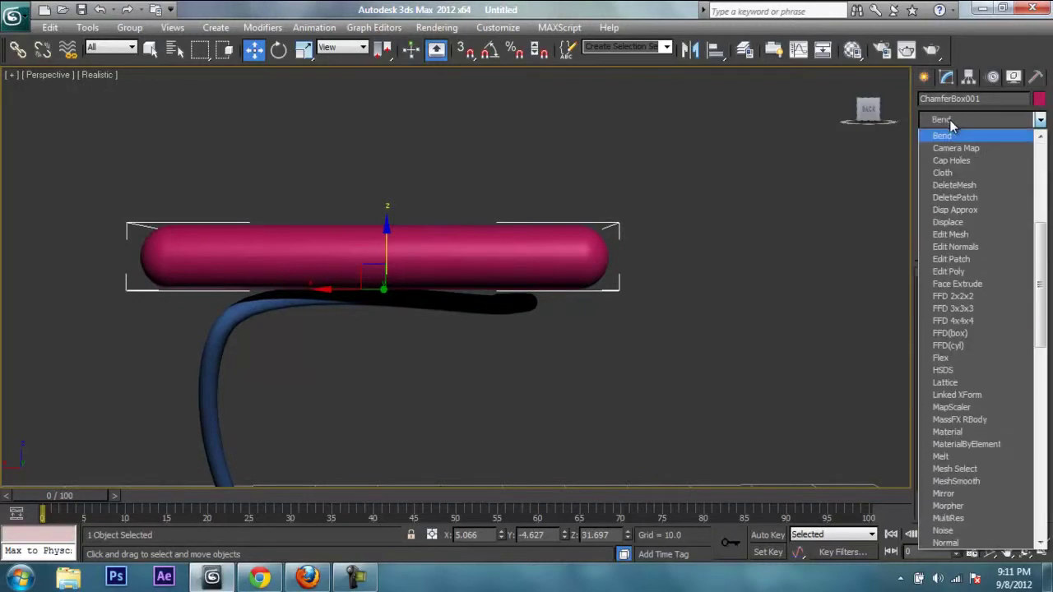
left_click(949, 136)
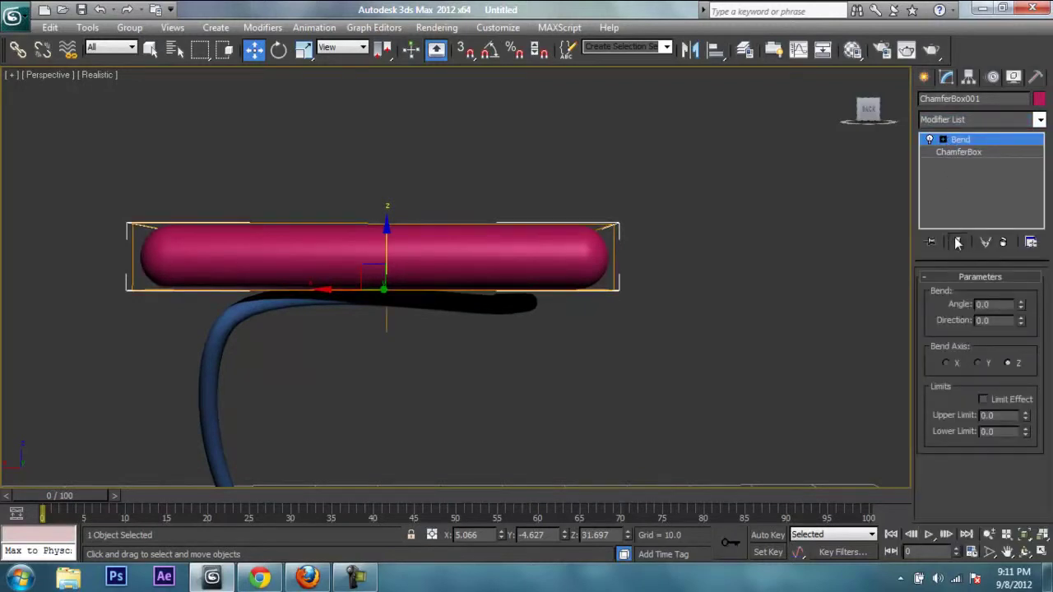
middle_click_drag(526, 214, 584, 265, "alt")
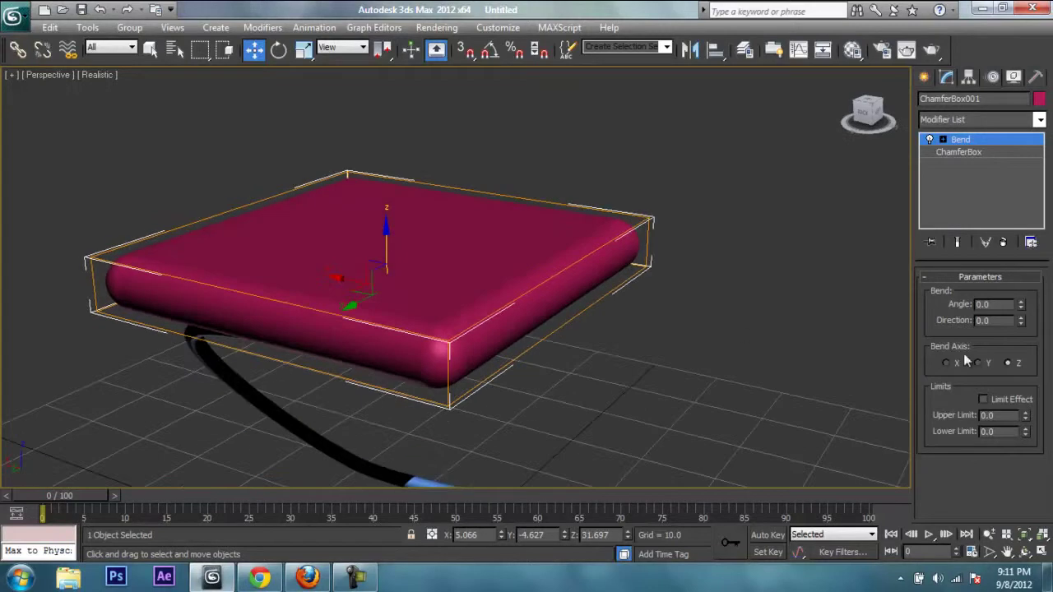
left_click_drag(1021, 308, 1026, 313)
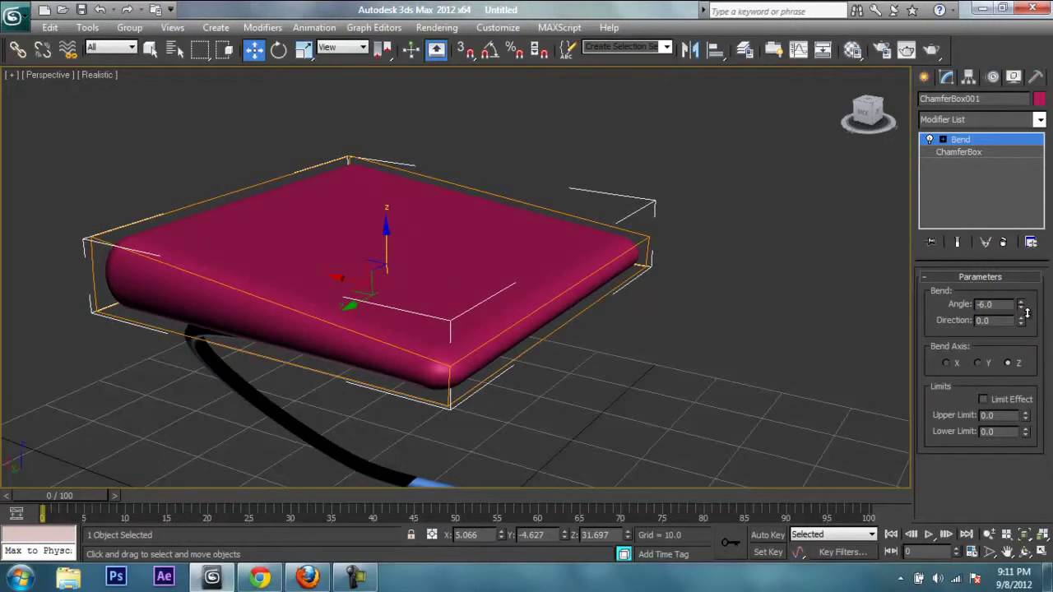
left_click(979, 362)
left_click_drag(1022, 311, 1021, 290)
mouse_move(755, 357)
middle_mouse_down("alt")
mouse_move(565, 427)
mouse_move(505, 374)
mouse_move(441, 370)
mouse_move(412, 328)
mouse_move(172, 416)
mouse_move(414, 367)
mouse_move(456, 296)
mouse_move(411, 247)
mouse_move(338, 207)
mouse_move(386, 247)
mouse_move(461, 255)
middle_mouse_up("alt")
scroll(456, 296, "down", 5)
scroll(546, 236, "up", 5)
mouse_move(573, 242)
middle_mouse_down("alt")
mouse_move(644, 219)
mouse_move(686, 266)
middle_mouse_up("alt")
scroll(644, 220, "down", 3)
scroll(652, 236, "down", 1)
- Convert the seat to an Editable Poly through the quad menu
right_click(986, 143)
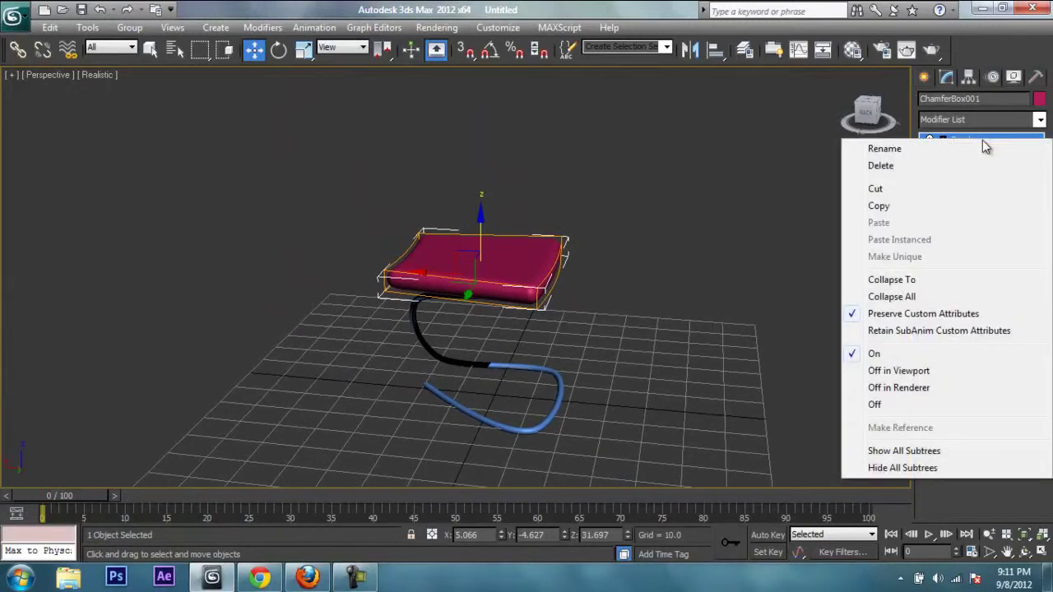
right_click(470, 283)
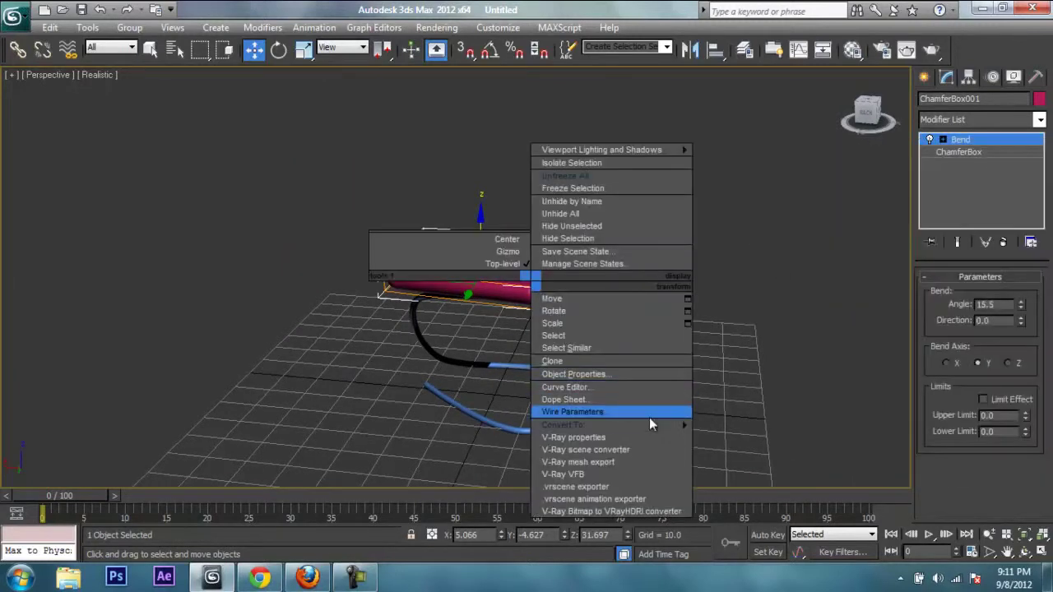
key("Escape")
mouse_move(610, 279)
middle_mouse_down("alt")
mouse_move(680, 264)
mouse_move(731, 227)
middle_mouse_up("alt")
- Add a Melt modifier to the seat with Amount 7.0
left_click(978, 119)
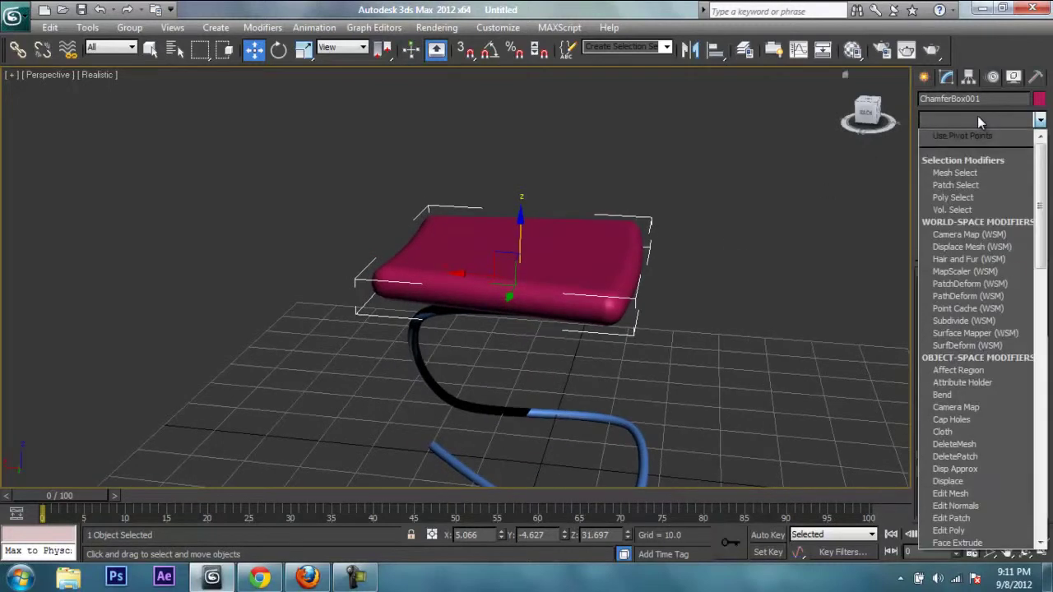
key("m")
key("m")
key("m")
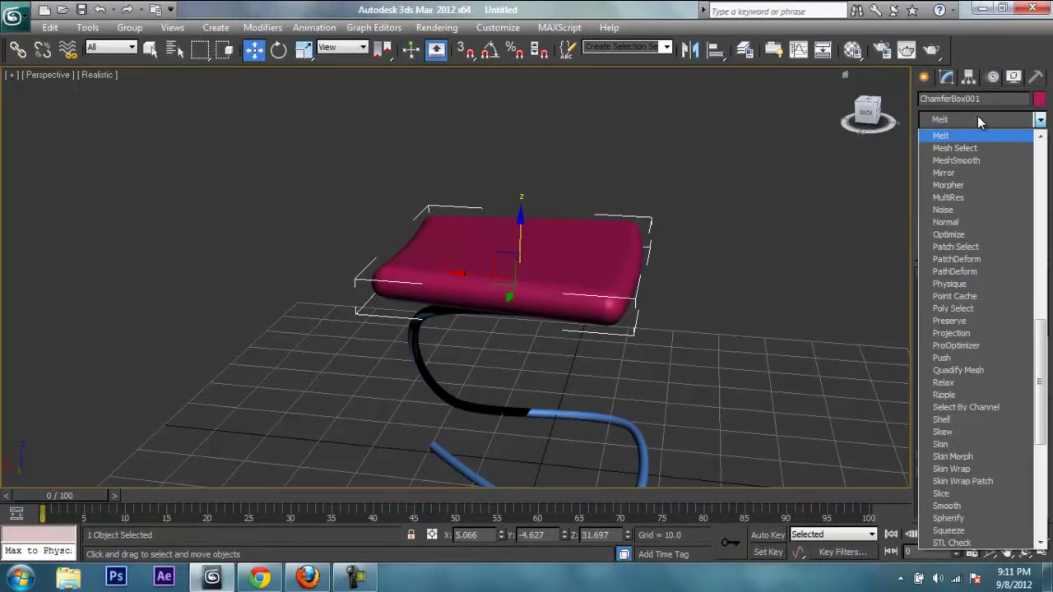
left_click(951, 135)
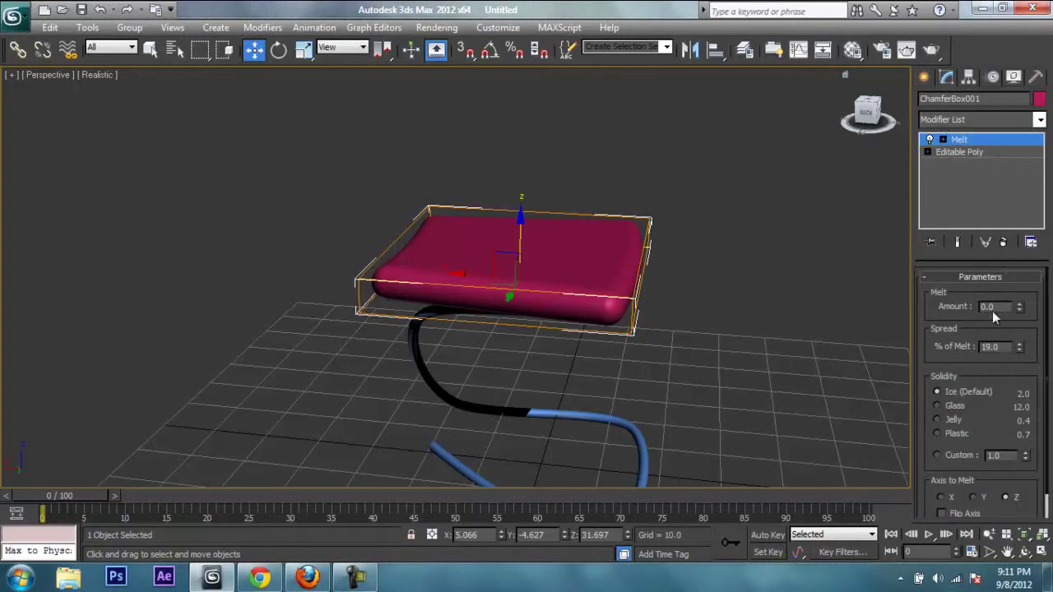
mouse_move(1021, 308)
left_mouse_down()
mouse_move(1030, 323)
mouse_move(1029, 284)
left_mouse_up()
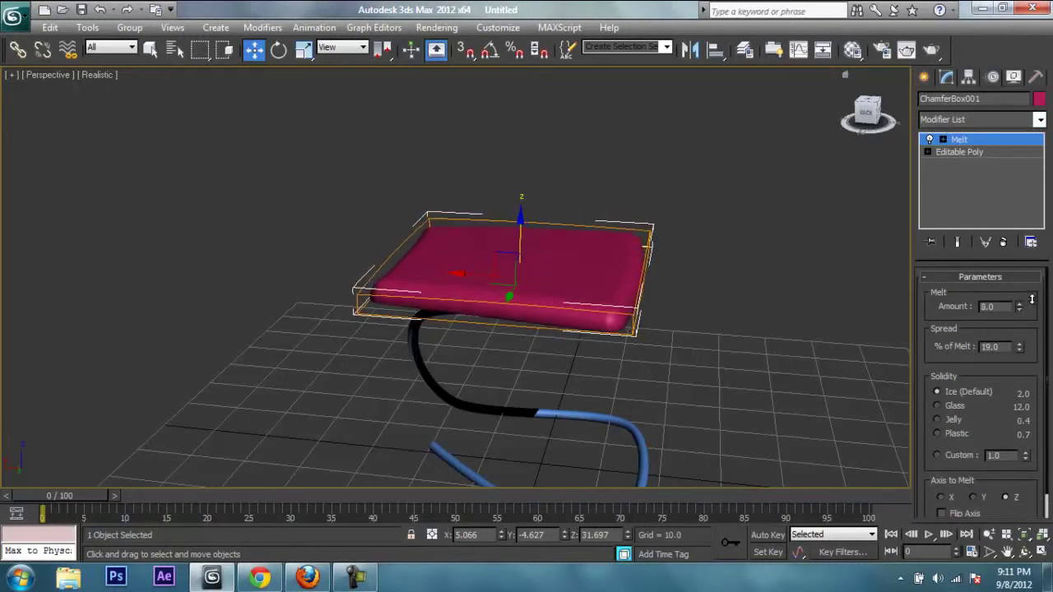
middle_click_drag(602, 321, 703, 228, "alt")
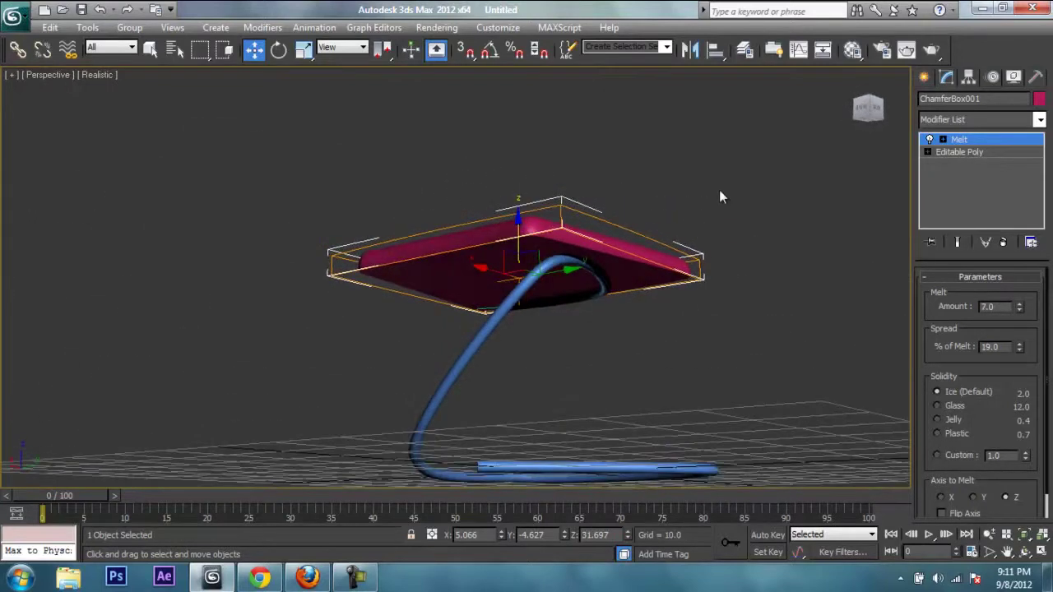
- Inspect the melted seat from several angles and reselect it
left_click(717, 196)
scroll(714, 206, "up", 3)
mouse_move(701, 218)
middle_mouse_down("alt")
mouse_move(559, 266)
mouse_move(515, 266)
middle_mouse_up("alt")
mouse_move(709, 232)
middle_mouse_down("alt")
mouse_move(437, 268)
mouse_move(614, 235)
middle_mouse_up("alt")
left_click(496, 247)
mouse_move(496, 247)
middle_mouse_down("alt")
mouse_move(540, 228)
mouse_move(588, 262)
middle_mouse_up("alt")
left_click(969, 77)
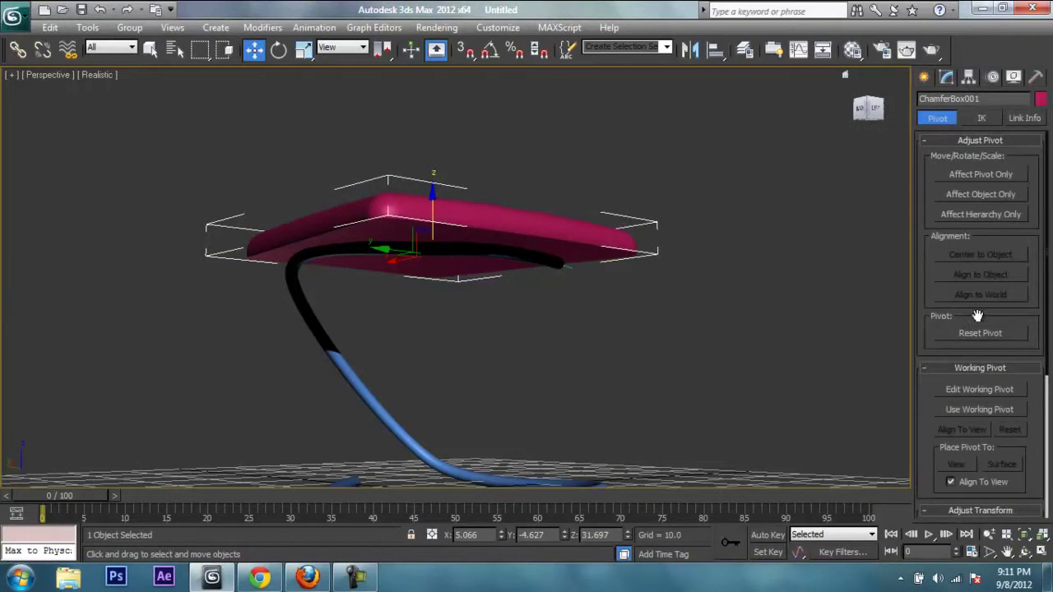
- Move only the seat's pivot up to Z 37.381, above its top surface
left_click(982, 176)
mouse_move(428, 198)
left_mouse_down()
mouse_move(426, 228)
mouse_move(425, 139)
mouse_move(436, 158)
left_mouse_up()
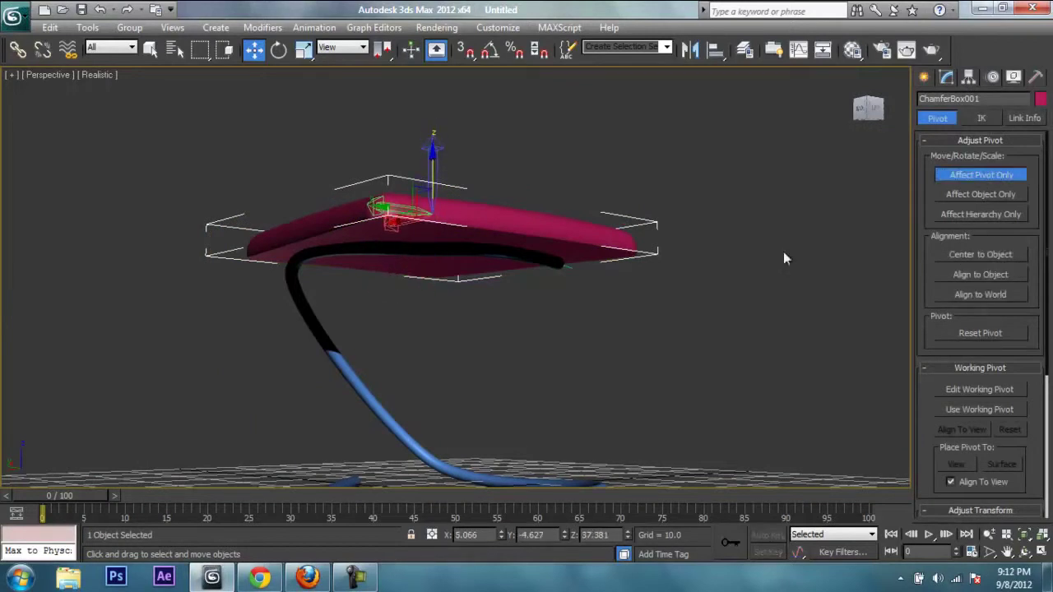
left_click(984, 176)
middle_click_drag(848, 204, 905, 189, "alt")
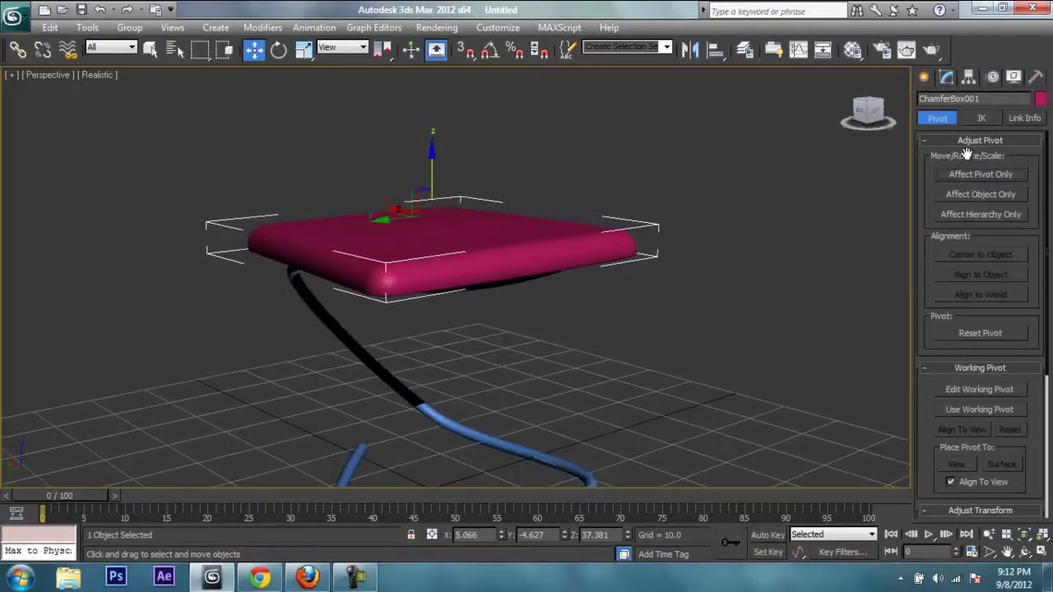
left_click(949, 77)
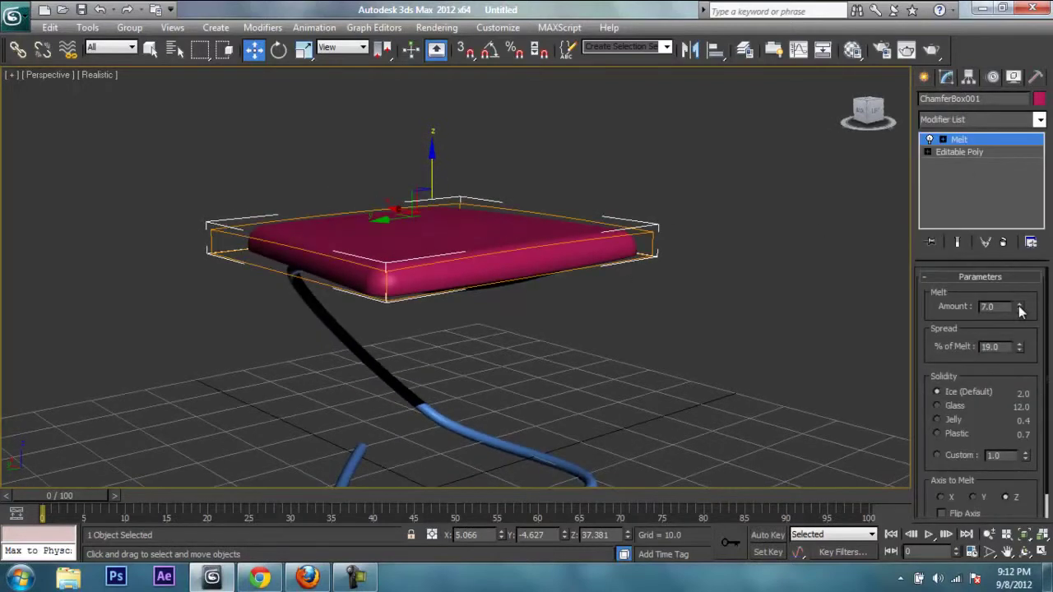
- Try different Melt amounts, zeroing it and stepping it back up to 3
left_click_drag(1019, 308, 1014, 300)
middle_click_drag(715, 352, 619, 321, "alt")
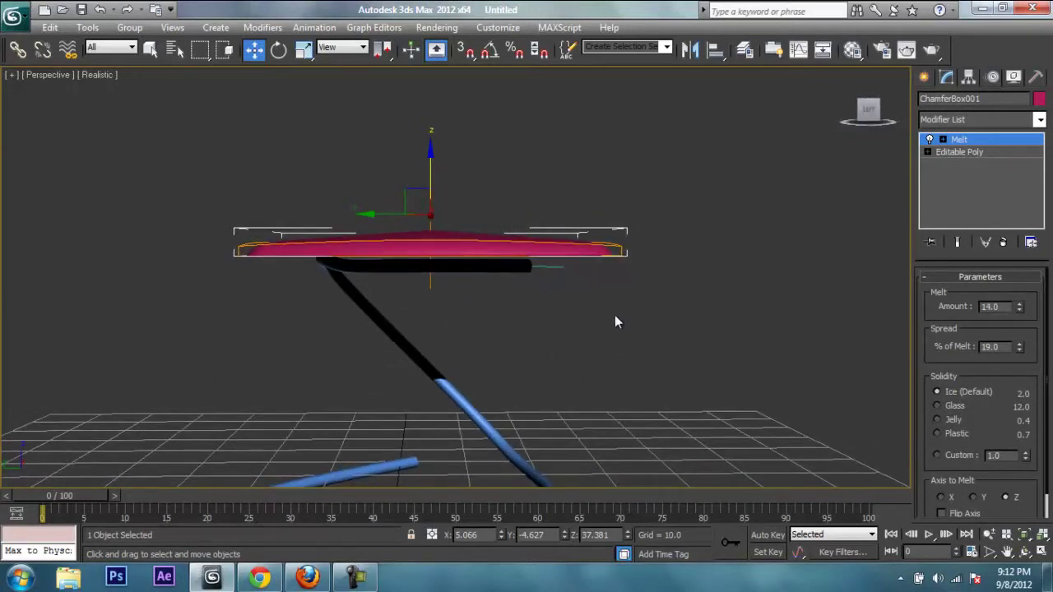
scroll(623, 309, "up", 1)
scroll(639, 317, "up", 1)
scroll(639, 324, "up", 1)
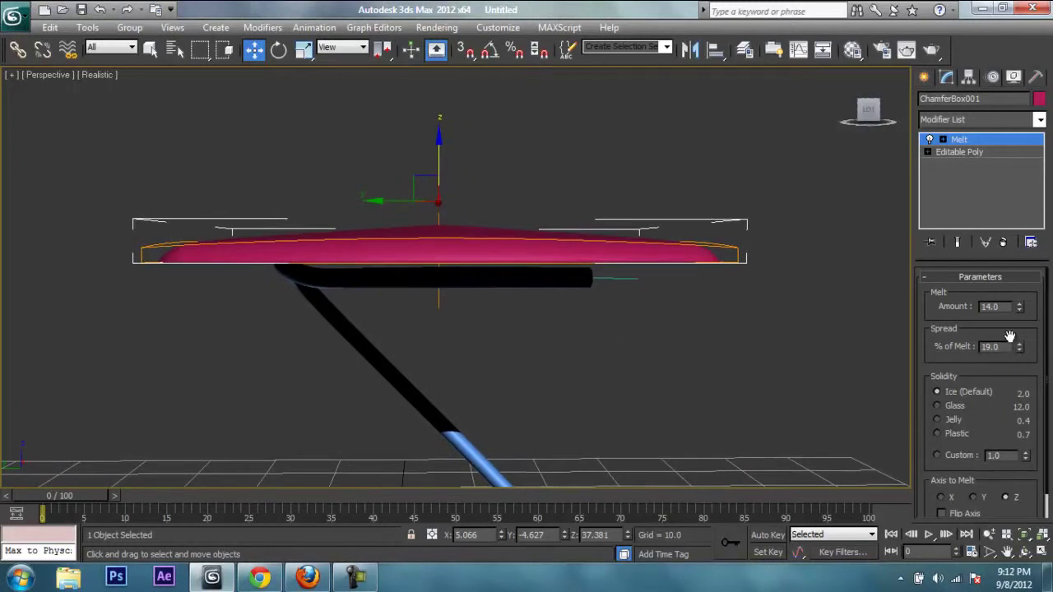
left_click_drag(1021, 312, 1021, 328)
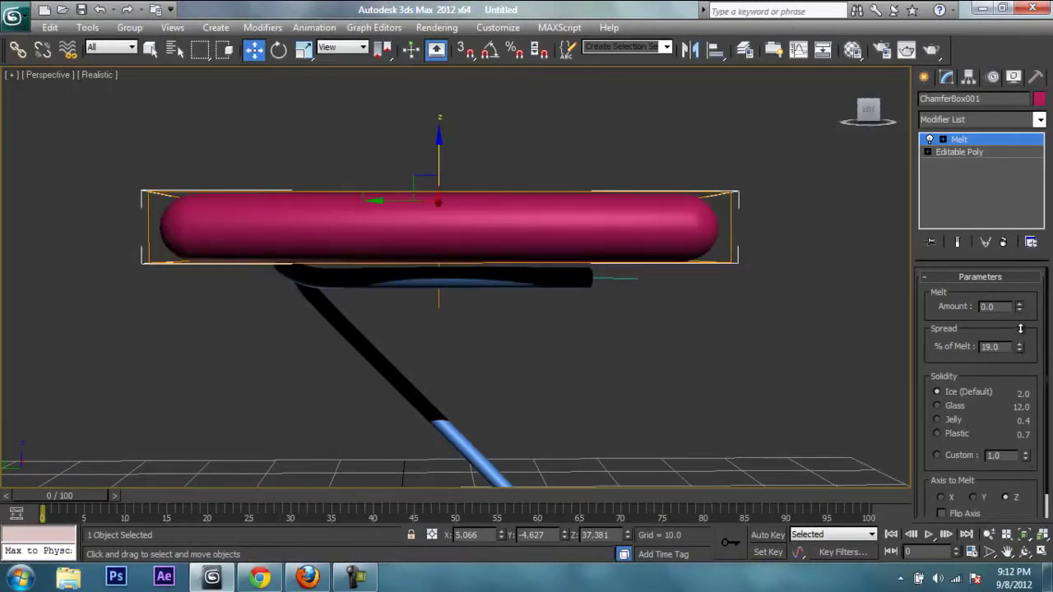
left_click(1021, 304)
left_click(1020, 303)
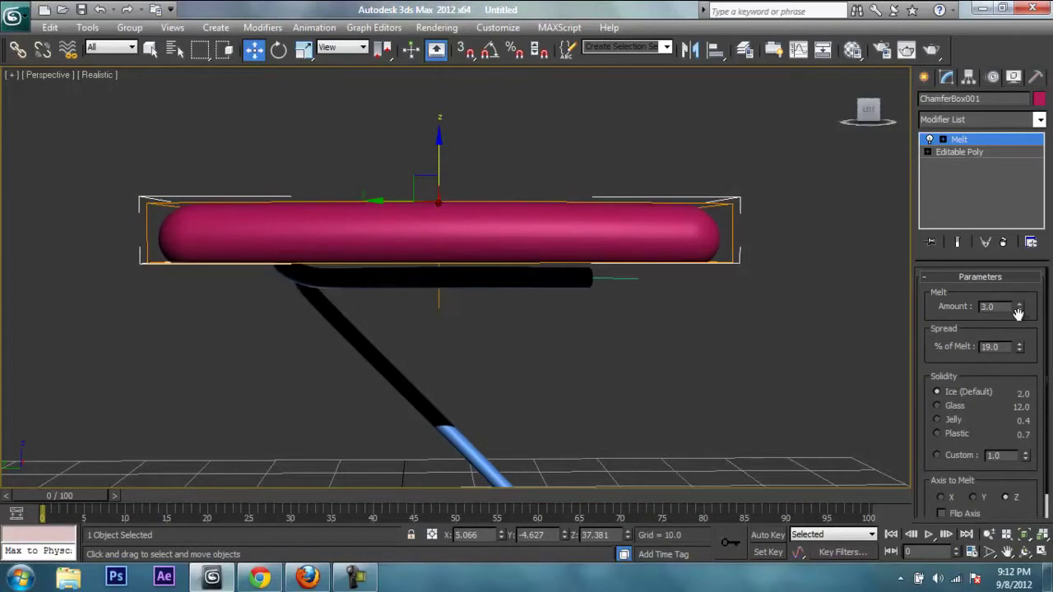
- Set the Melt to 100% spread, Jelly solidity and Amount 5.0, then deselect the seat
left_click_drag(1024, 255, 1021, 247)
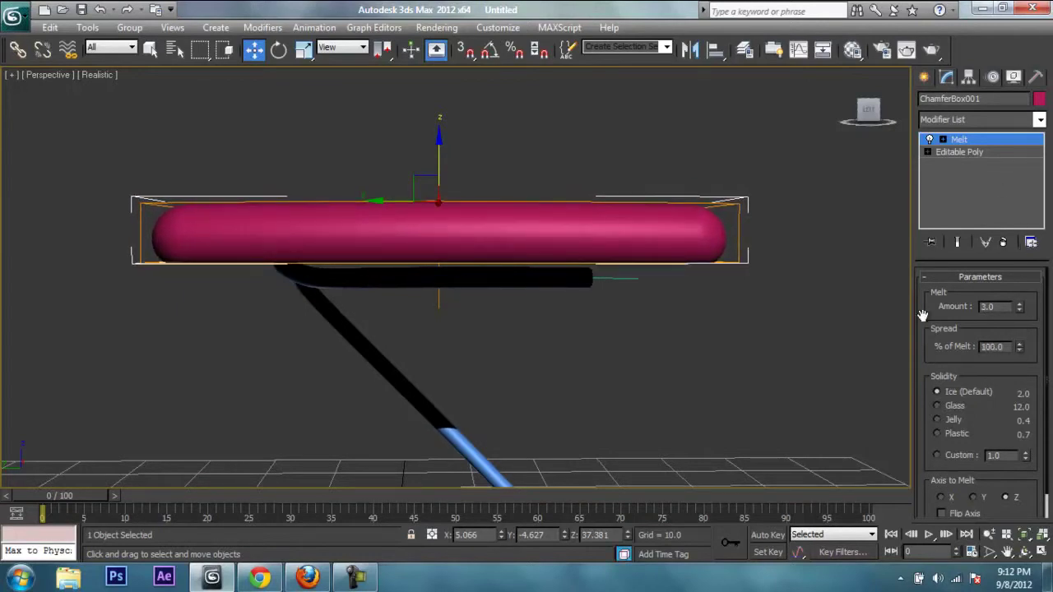
left_click(955, 408)
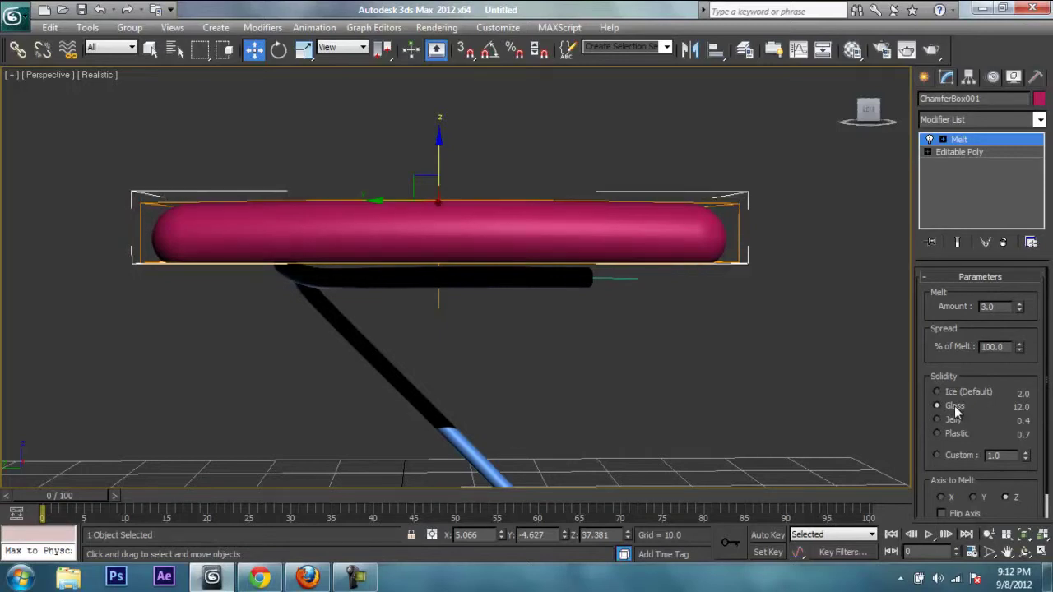
left_click(956, 423)
left_click_drag(1023, 313, 1021, 306)
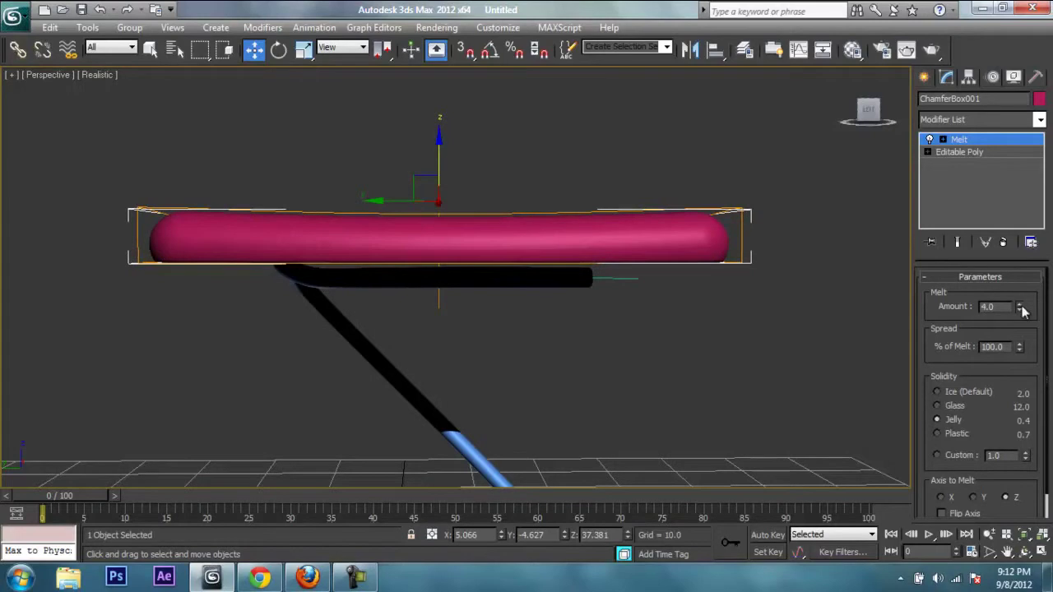
left_click(1021, 306)
middle_click_drag(685, 333, 692, 389, "alt")
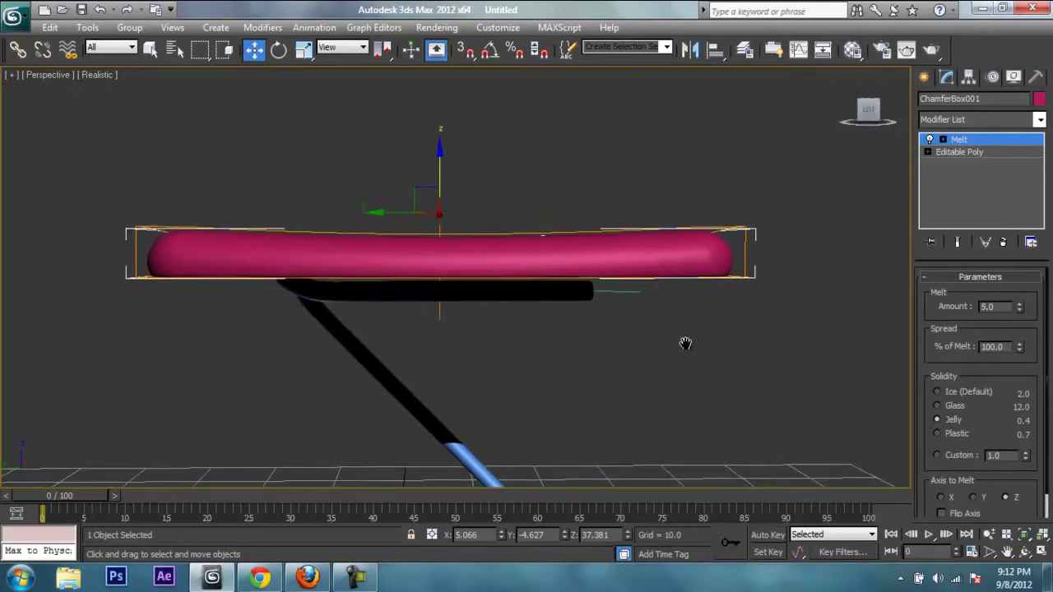
left_click(693, 390)
mouse_move(639, 331)
middle_mouse_down("alt")
mouse_move(710, 320)
mouse_move(683, 327)
mouse_move(733, 218)
mouse_move(594, 207)
mouse_move(486, 228)
mouse_move(471, 251)
mouse_move(515, 268)
mouse_move(653, 260)
mouse_move(651, 282)
mouse_move(670, 282)
mouse_move(639, 289)
mouse_move(582, 371)
middle_mouse_up("alt")
scroll(461, 248, "down", 5)
left_click(373, 585)
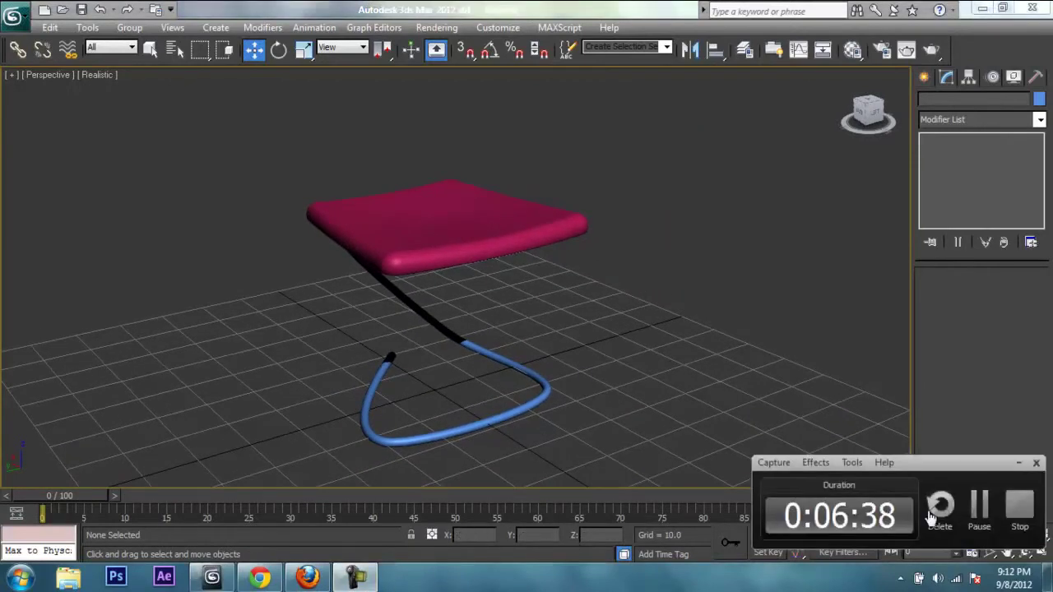